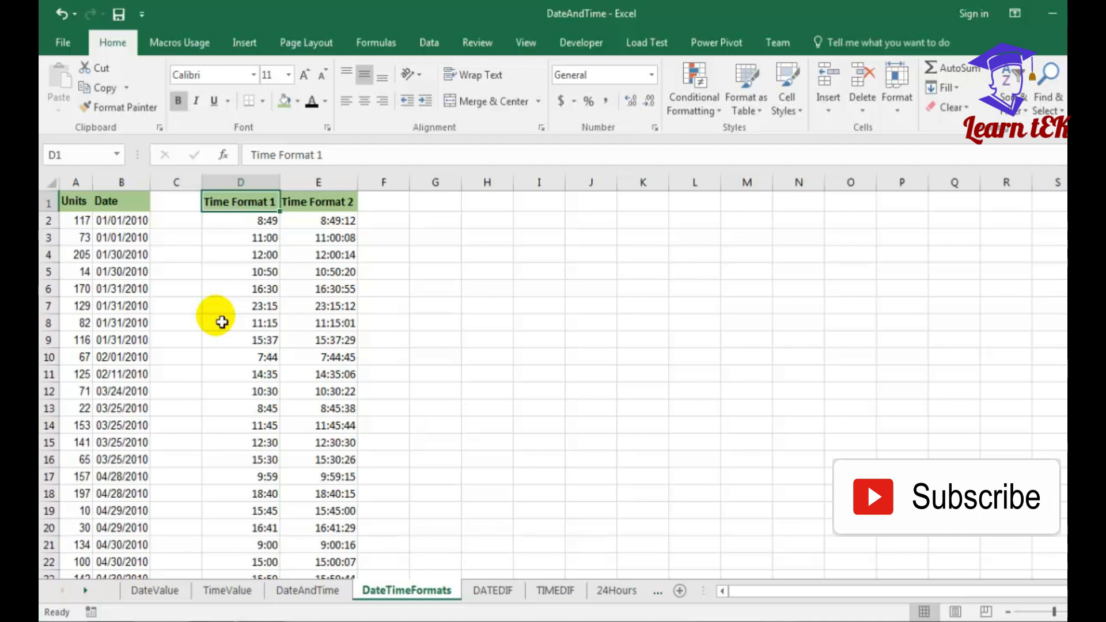
- Examine the dates in the Date column from B2 down to B12
key("Left")
key("Left")
key("Down")
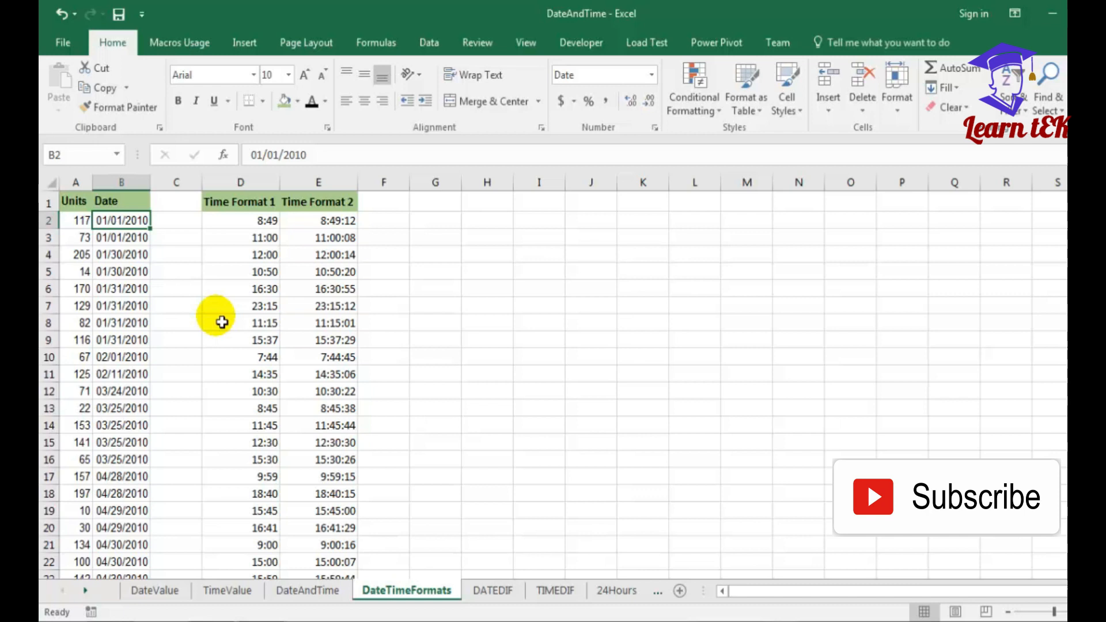
key("Down")
key("Down")
key("Down")
key("Down")
key("Down")
key("Down")
key("Down")
key("Down")
key("Down")
key("Down")
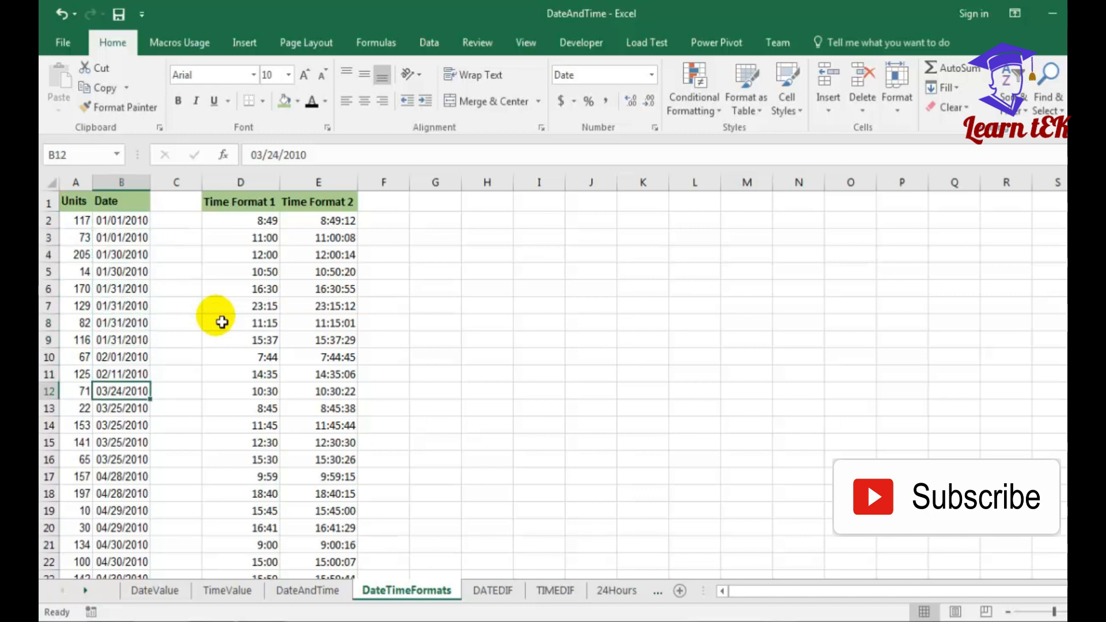
key("ctrl+Up")
key("Left")
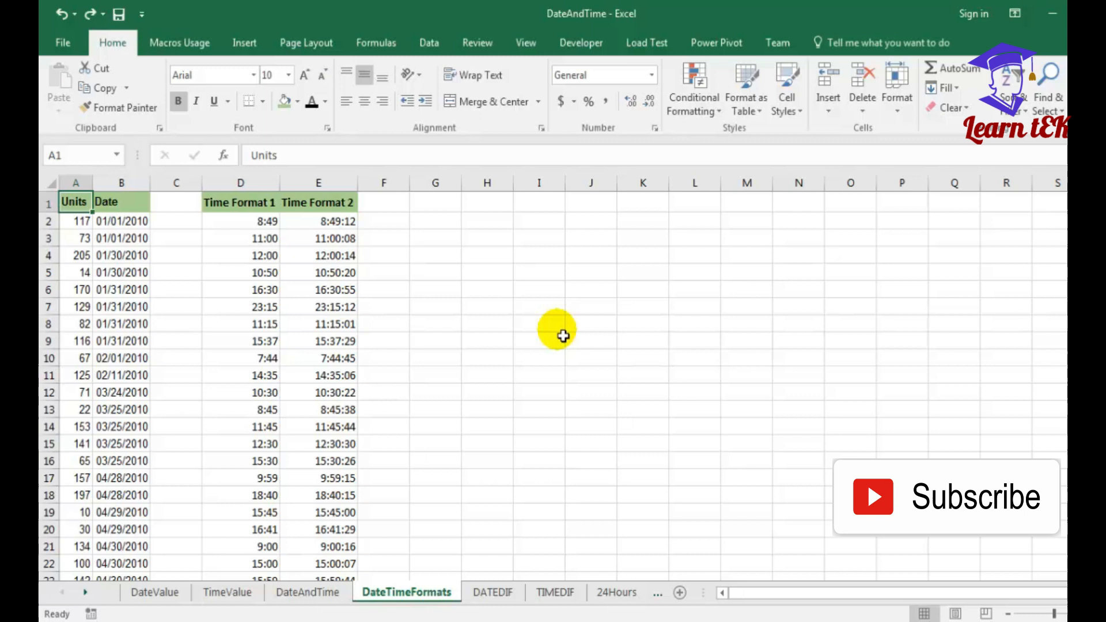
- Format column B with the date type *14 March, 2012 and check the dates down to the last row
left_click(124, 182)
right_click(129, 183)
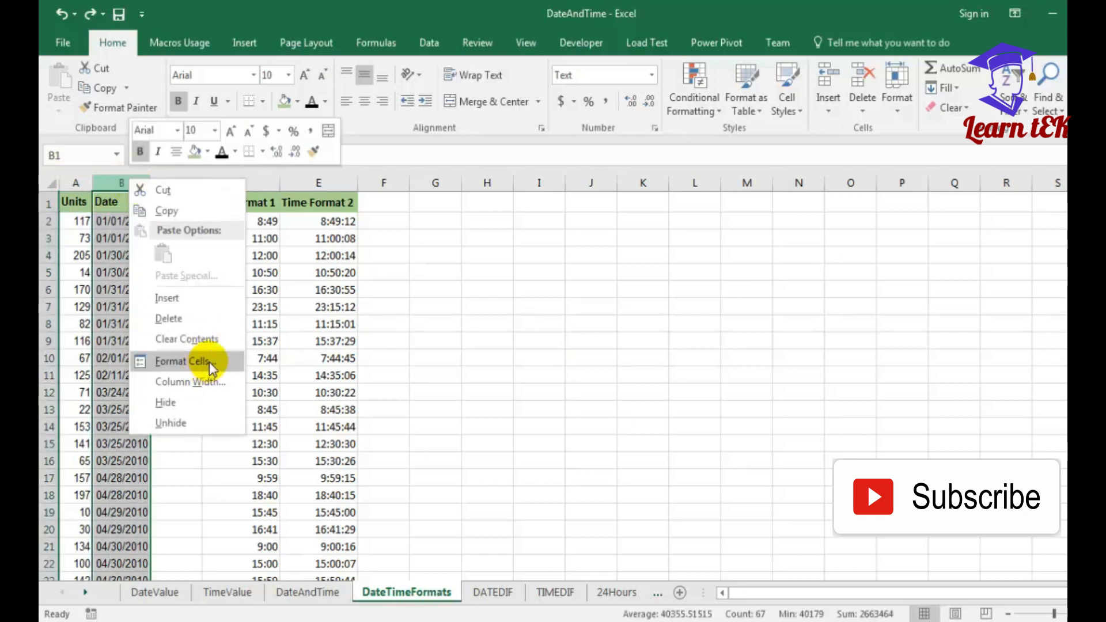
left_click(209, 362)
left_click(518, 195)
left_click(518, 183)
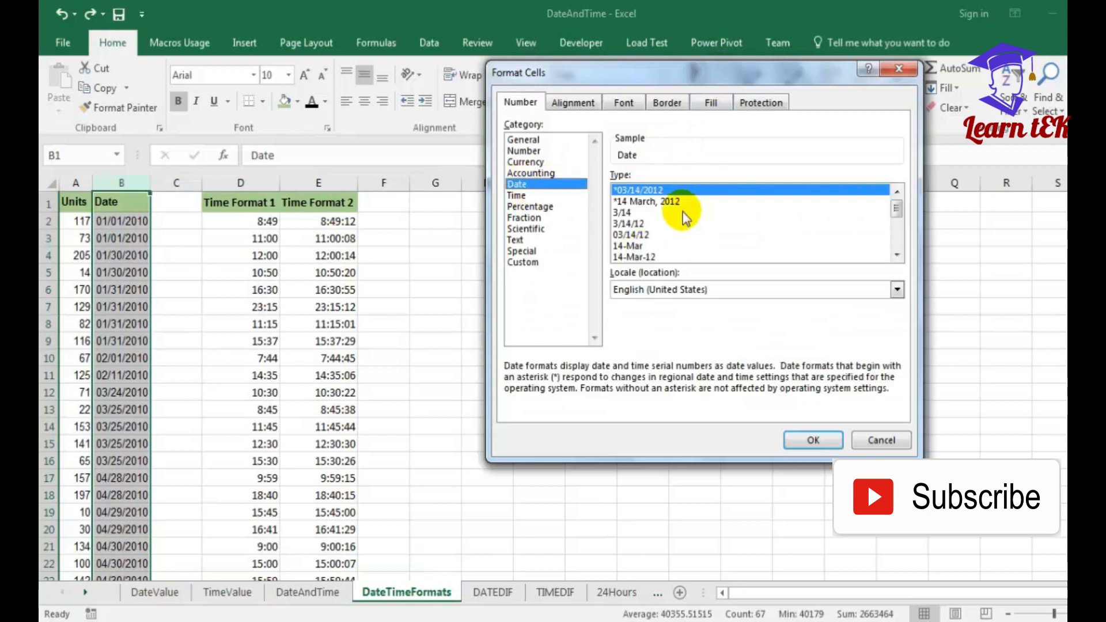
left_click(896, 254)
left_click(896, 254)
left_click_drag(900, 212, 815, 204)
left_click(625, 212)
left_click(624, 201)
left_click(809, 440)
left_click(153, 221)
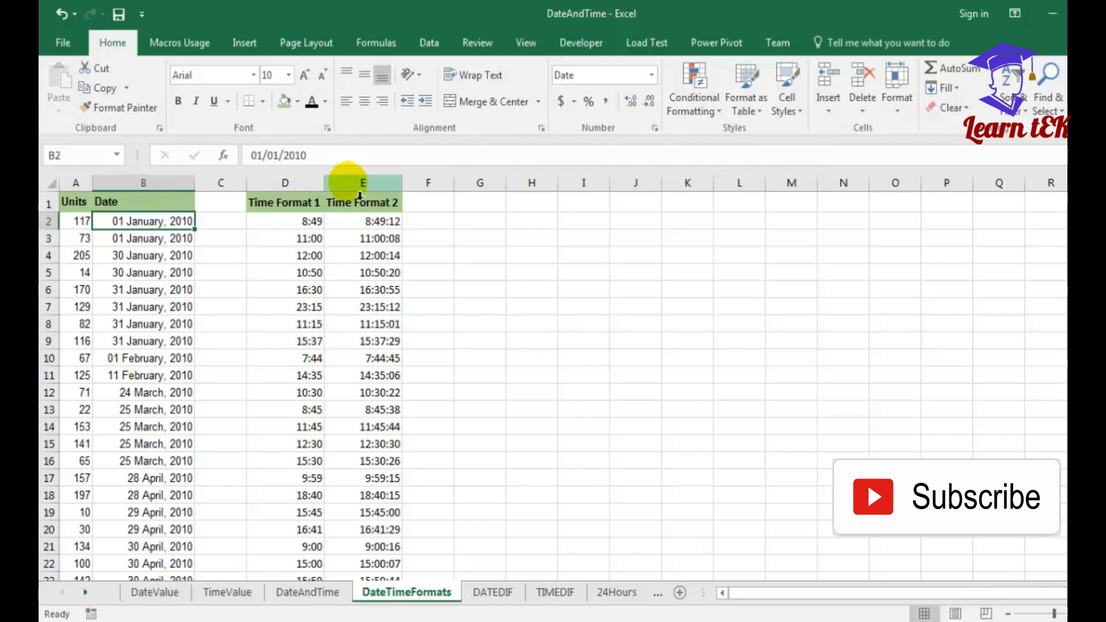
key("Up")
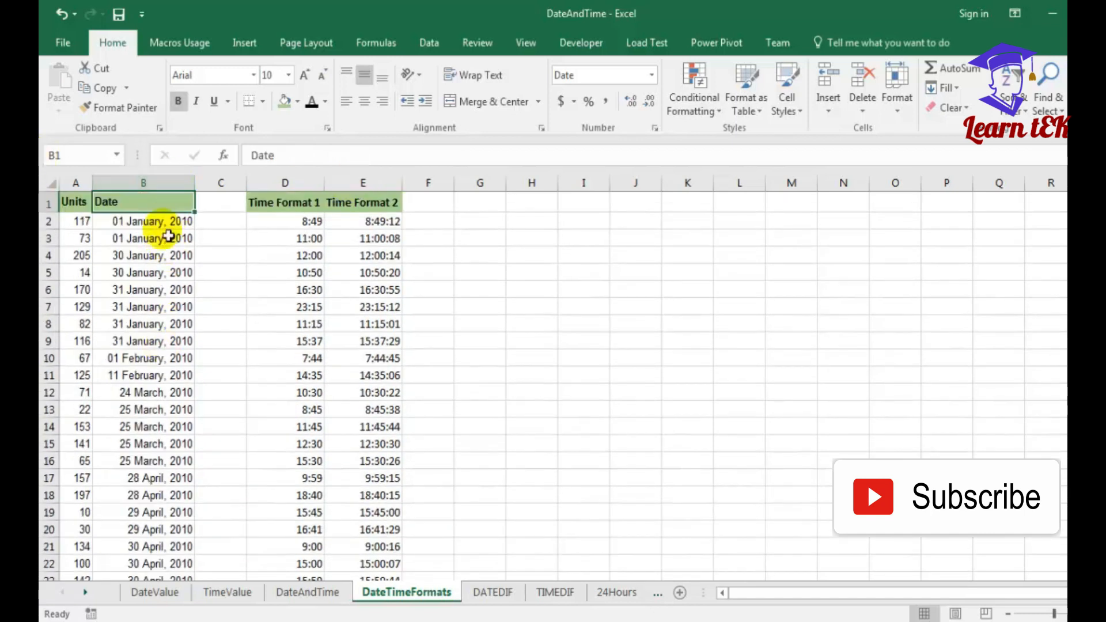
key("ctrl+Down")
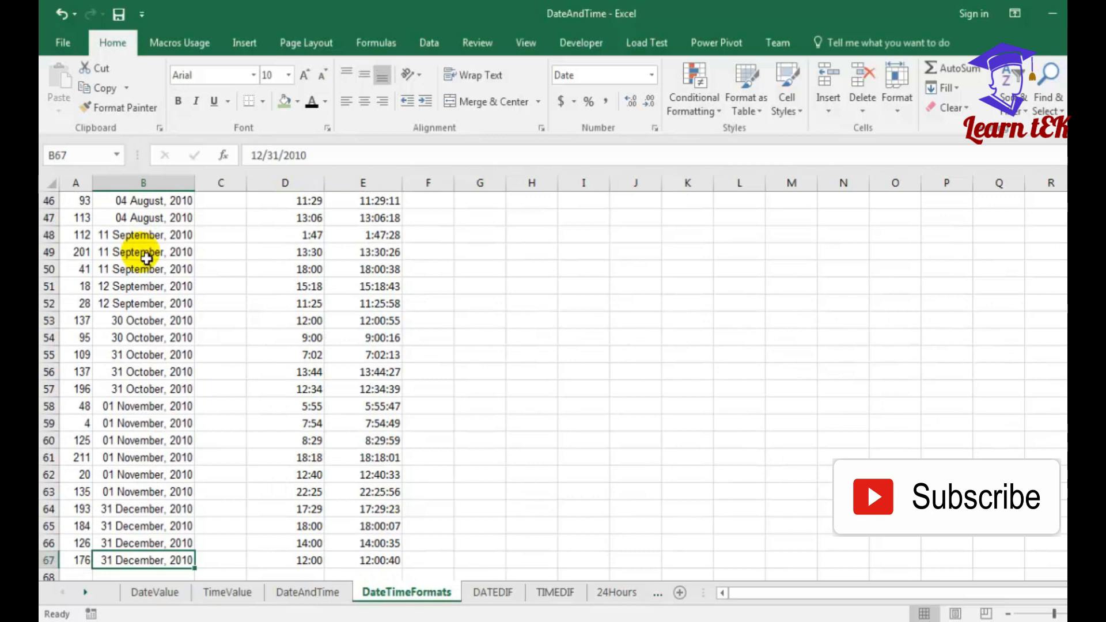
key("ctrl+Up")
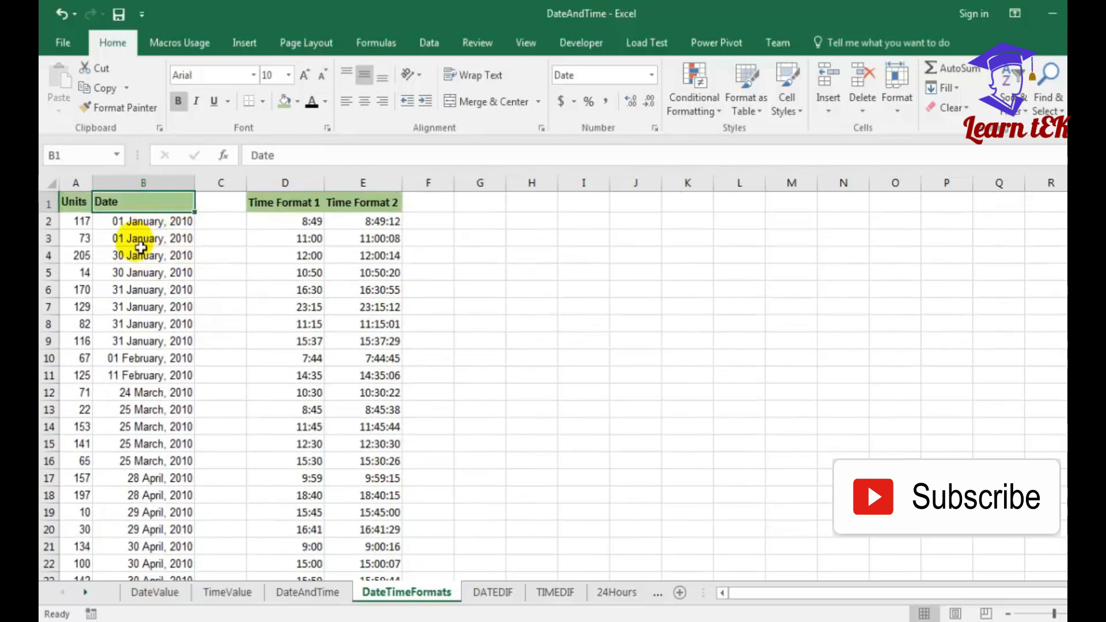
- Open the custom number format of column B and remove the [$-x-sysdate] prefix from its code
left_click(160, 190)
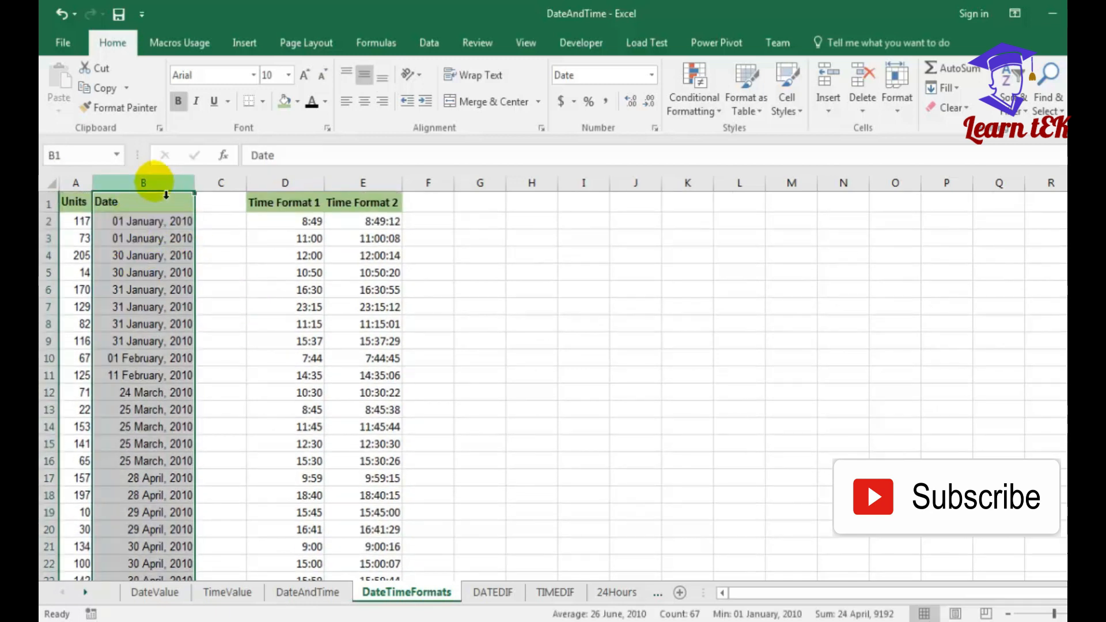
right_click(152, 181)
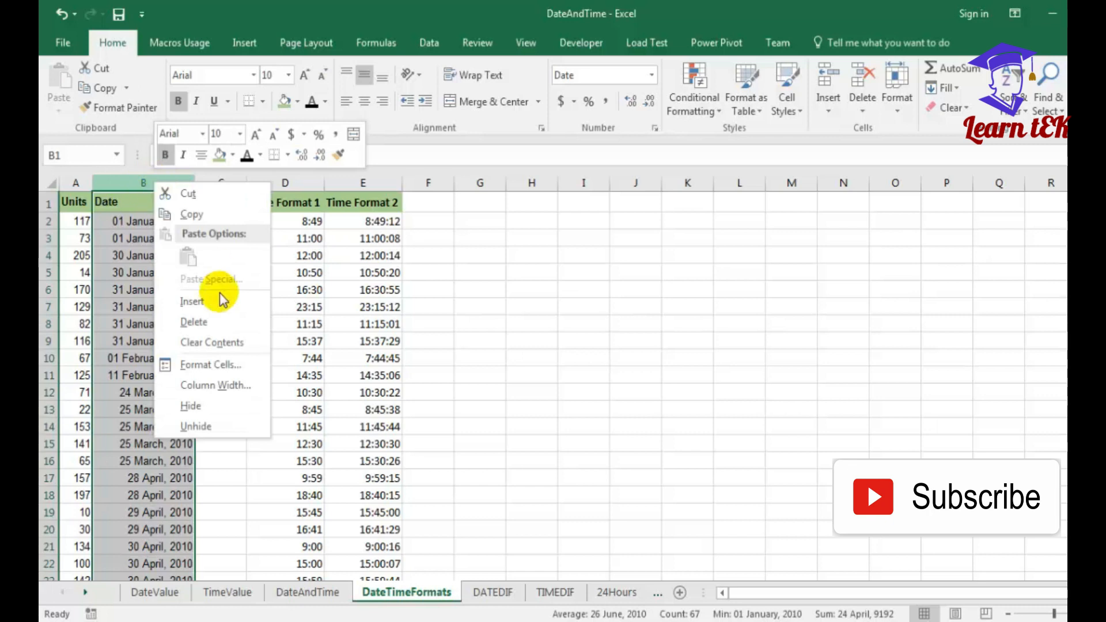
left_click(226, 371)
left_click_drag(374, 177, 684, 125)
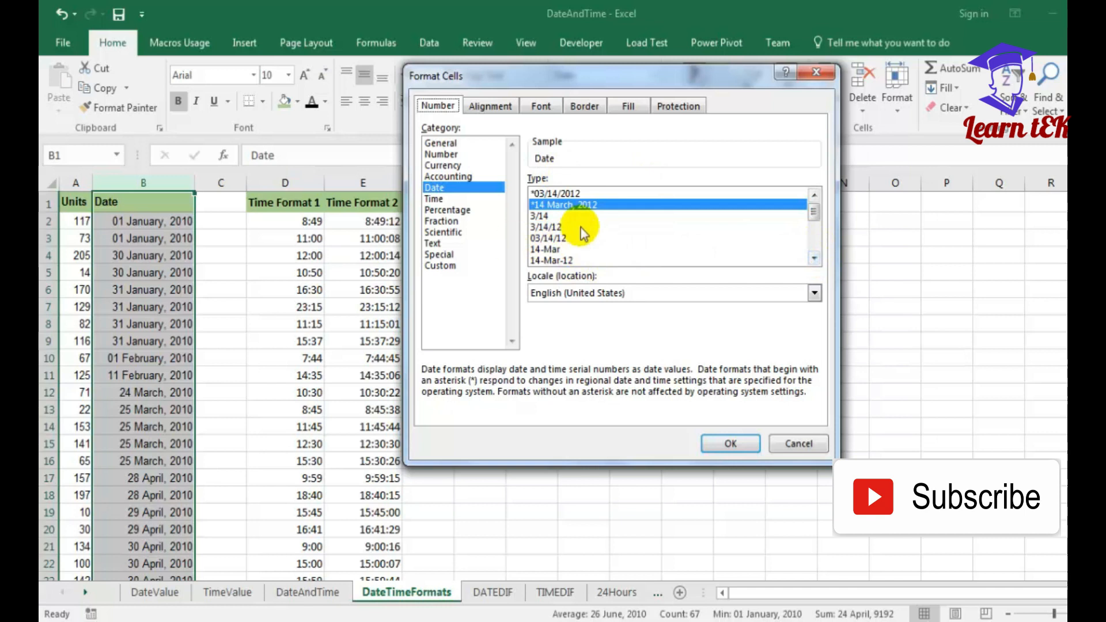
left_click(444, 266)
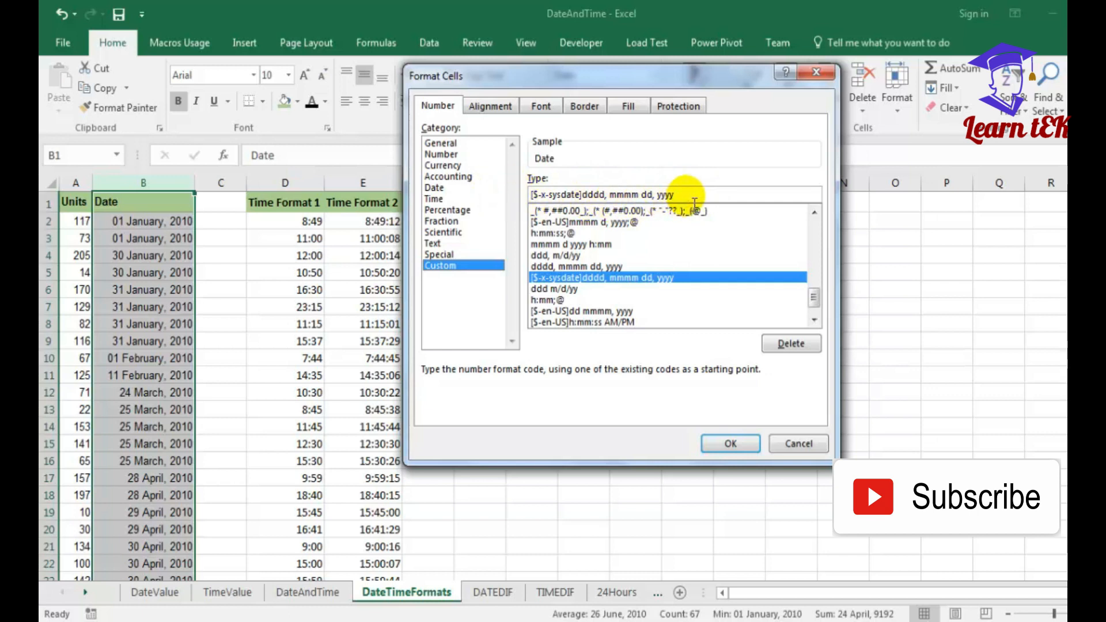
left_click_drag(693, 201, 532, 201)
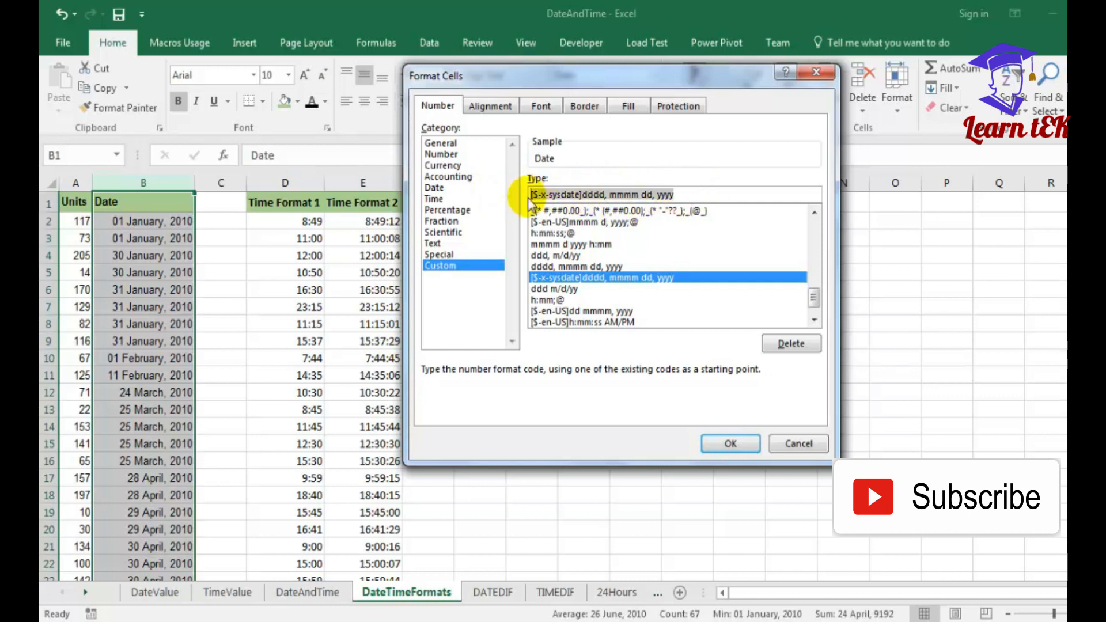
left_click(705, 202)
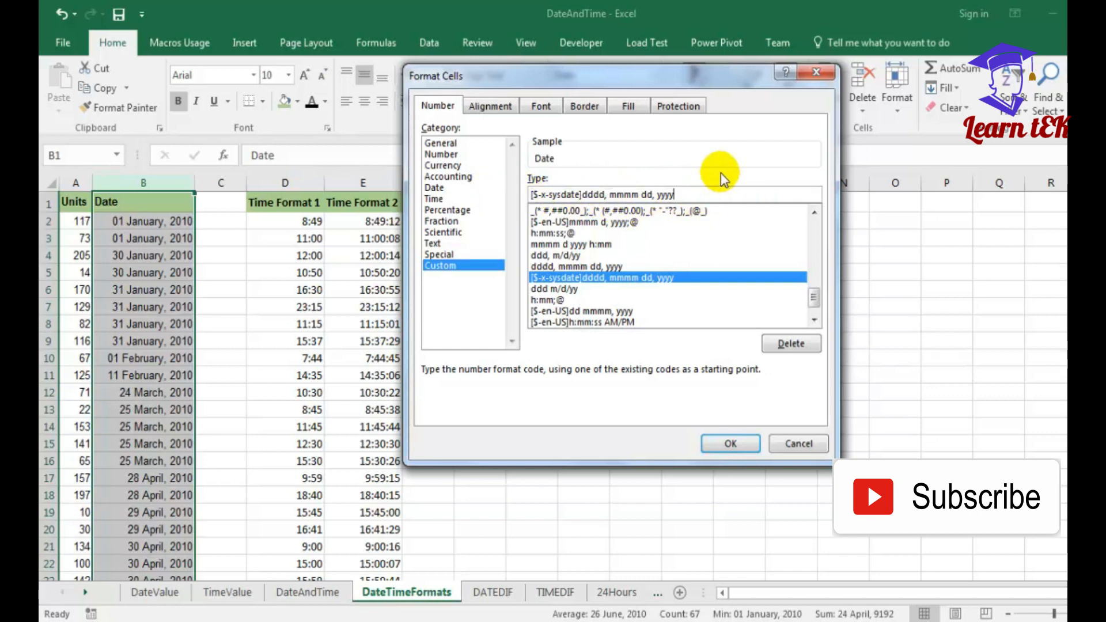
key("Home")
key("Delete")
key("Delete")
key("Delete")
key("Delete")
key("Delete")
key("Delete")
key("Delete")
key("Delete")
key("Delete")
key("Delete")
key("Delete")
key("Delete")
key("Delete")
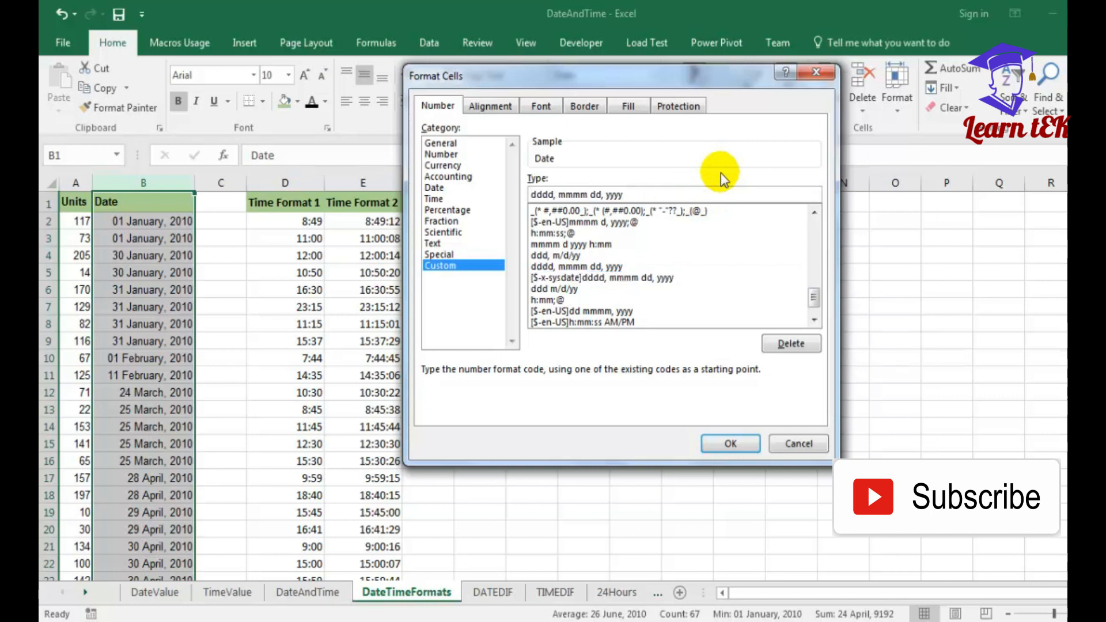
- Shorten the custom format code to ddd, mmm d, yy and apply it to the Date column
key("Delete")
key("Delete")
key("Delete")
key("Delete")
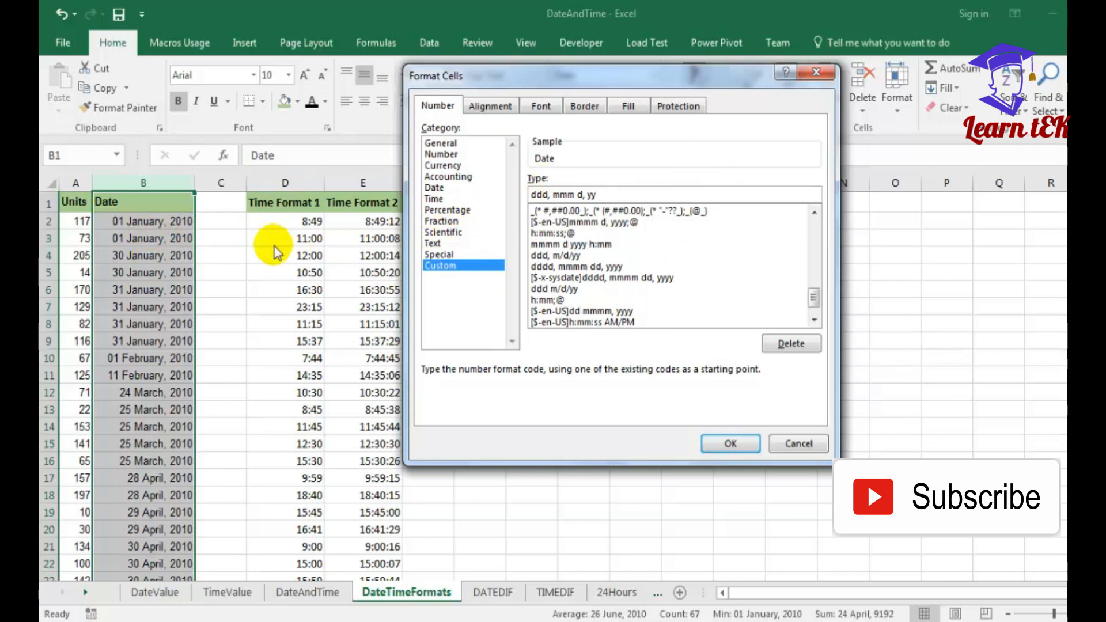
left_click(731, 443)
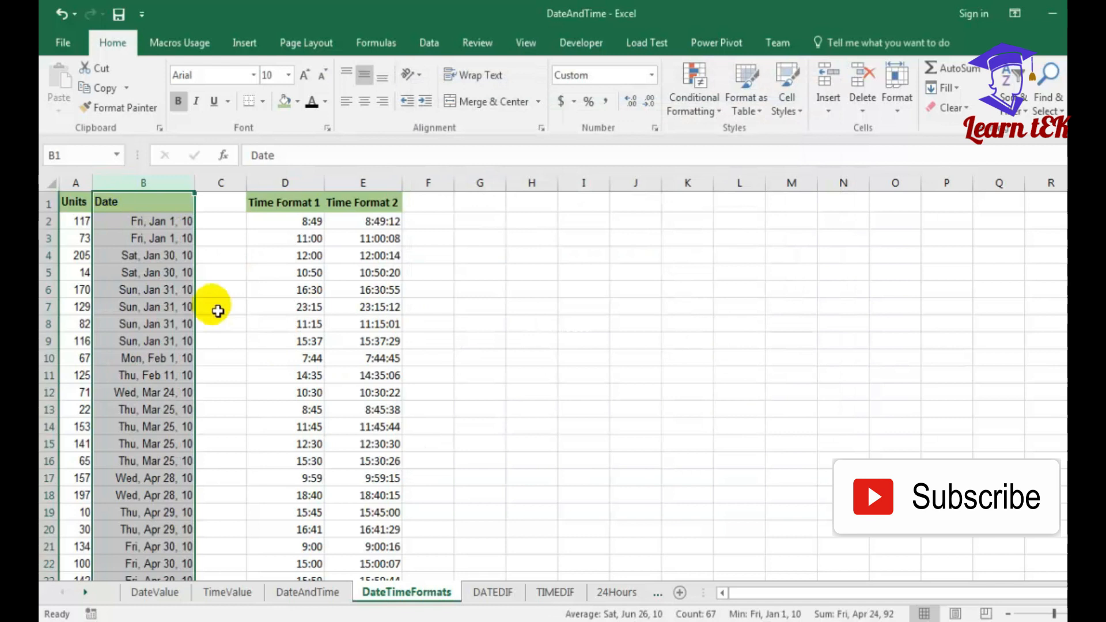
left_click(130, 221)
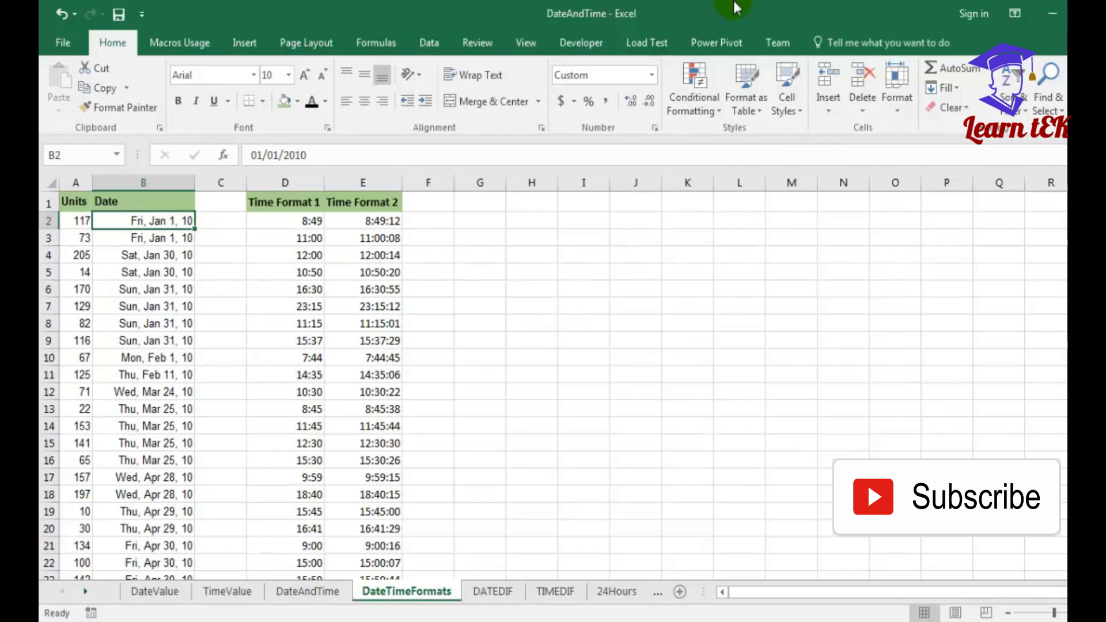
- Look up the custom format code behind the March 14, 2012 date type for column B, without applying it
left_click(118, 185)
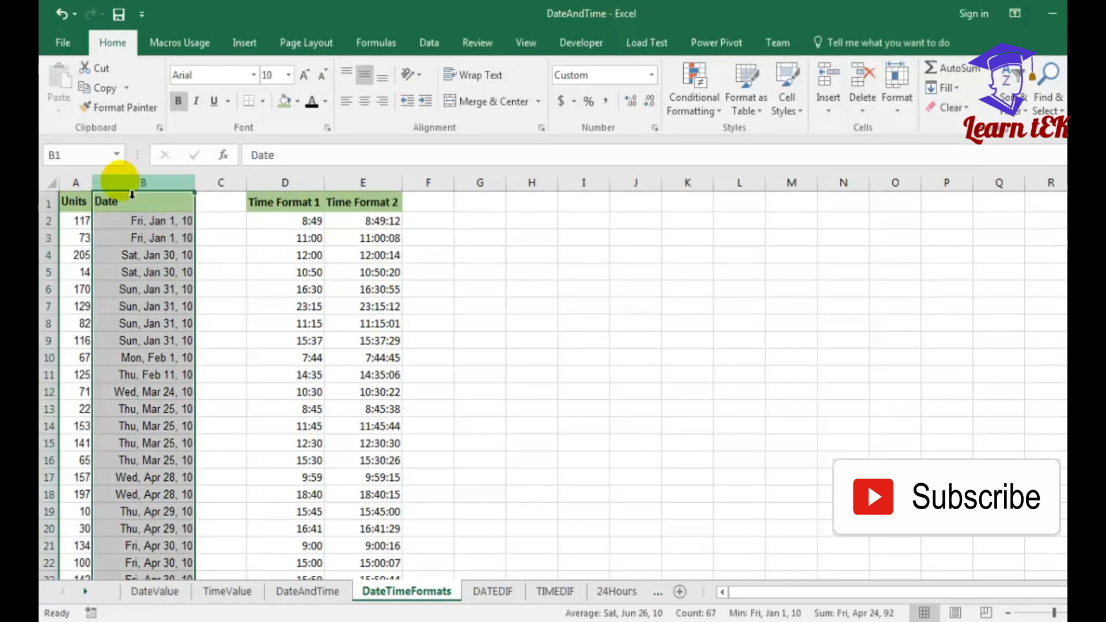
right_click(118, 184)
left_click(167, 364)
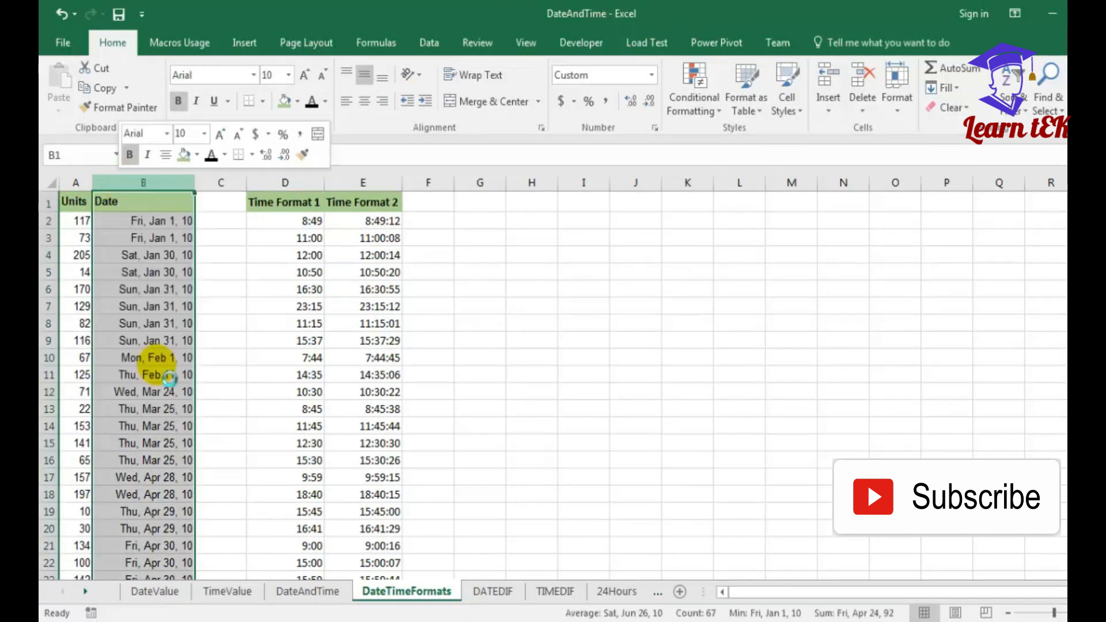
left_click_drag(378, 164, 616, 88)
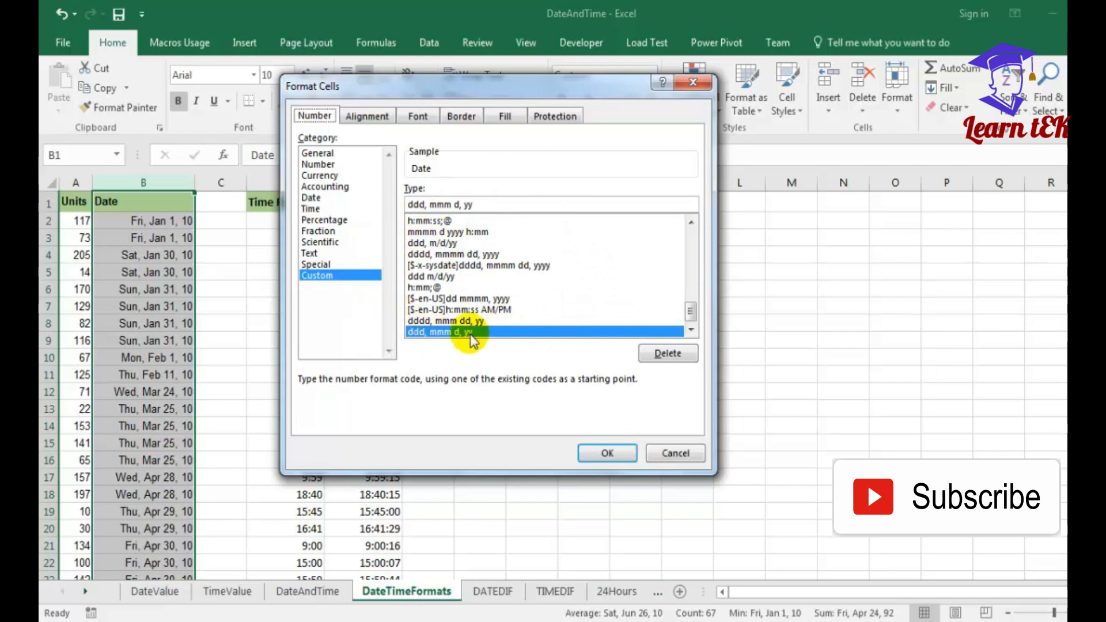
left_click(310, 198)
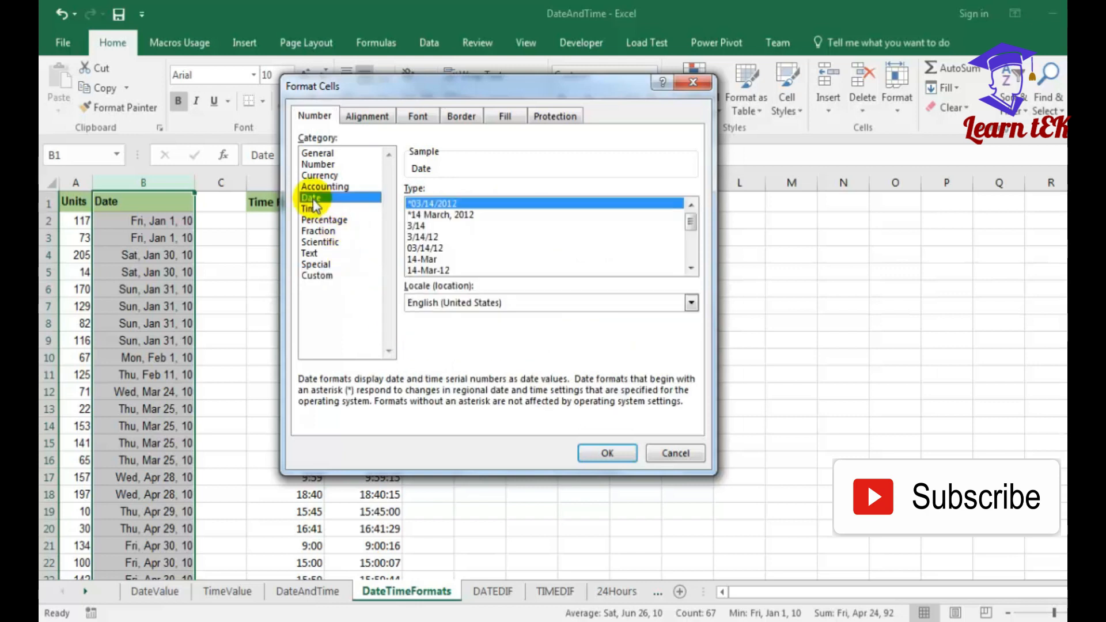
left_click(691, 268)
left_click(691, 268)
left_click(690, 268)
left_click(690, 268)
left_click(691, 268)
left_click(690, 268)
left_click(691, 268)
left_click(505, 236)
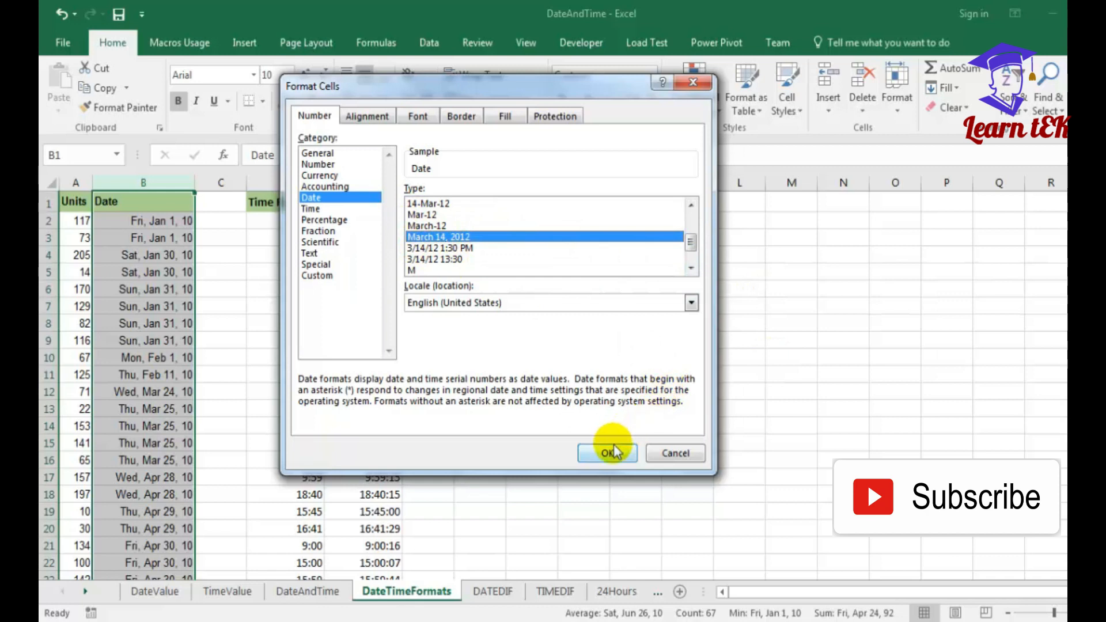
left_click(317, 276)
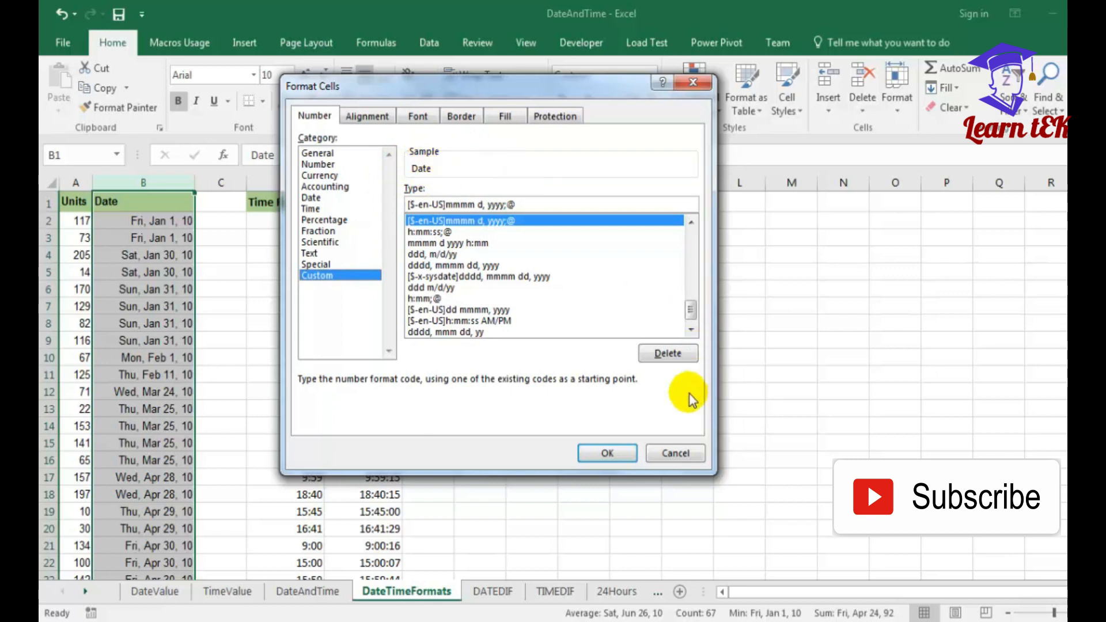
left_click(672, 454)
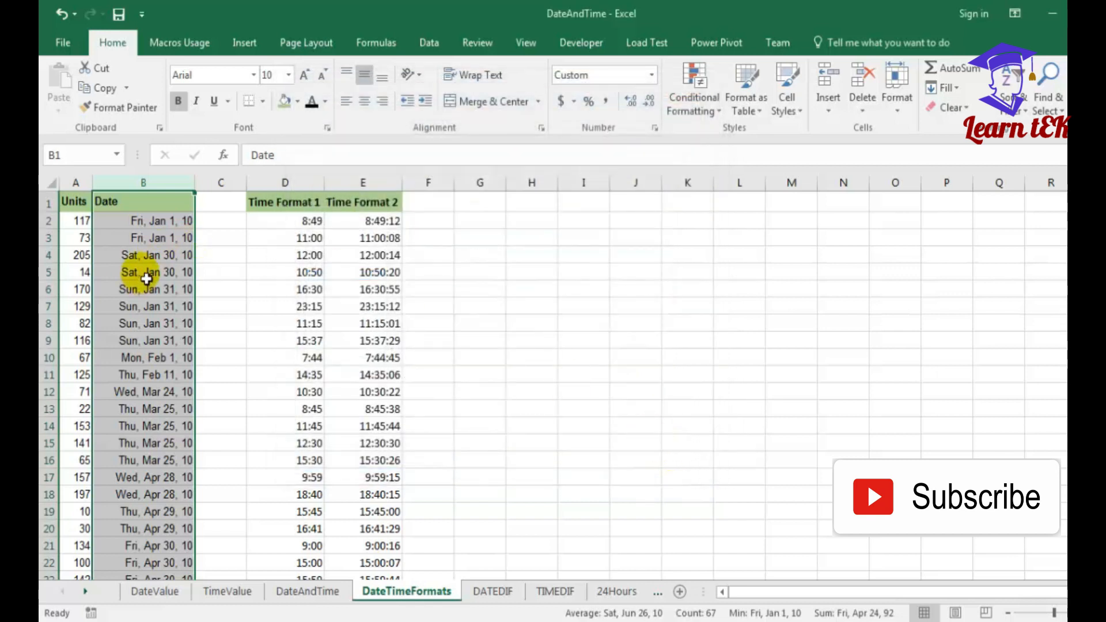
left_click(146, 278)
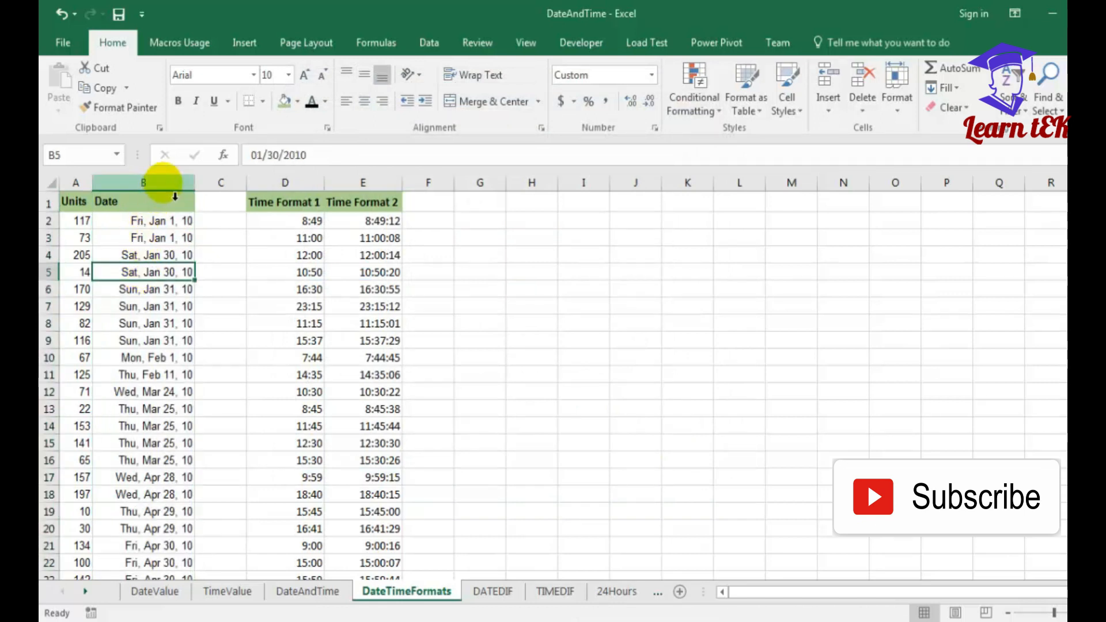
- Choose the March 14, 2012 date type in the number format settings of column B
left_click(166, 183)
key("Return")
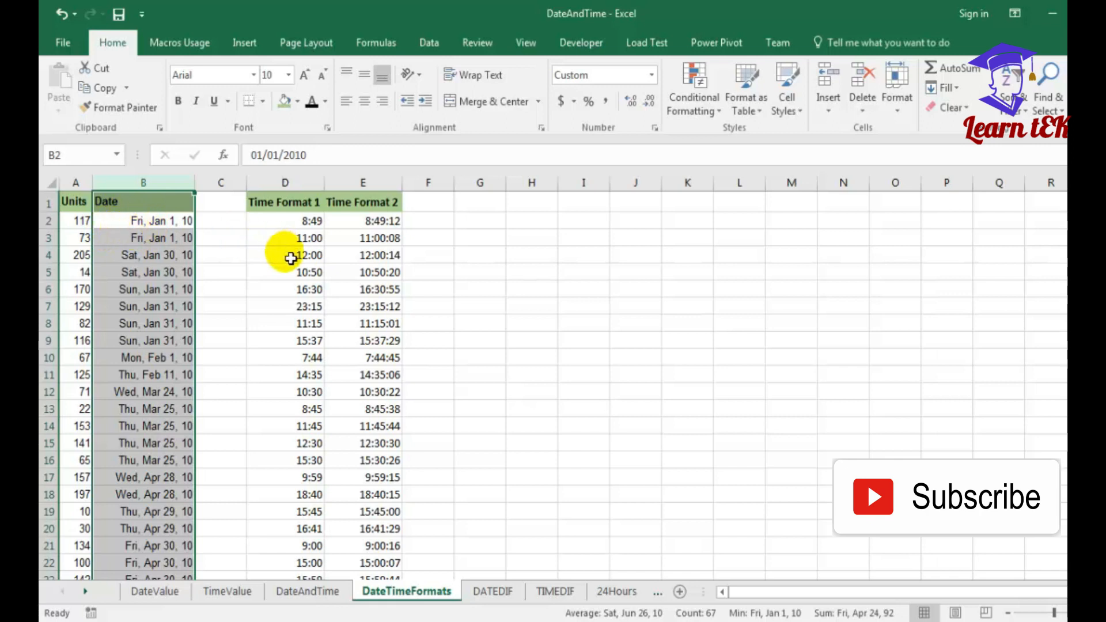
key("Return")
key("Return")
key("Return")
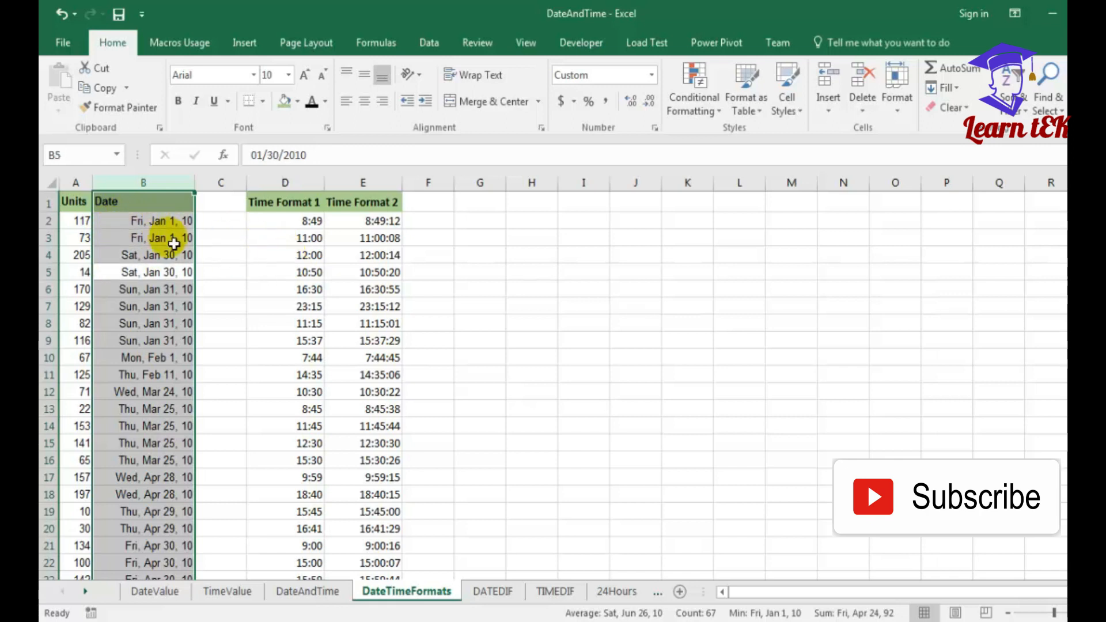
right_click(167, 282)
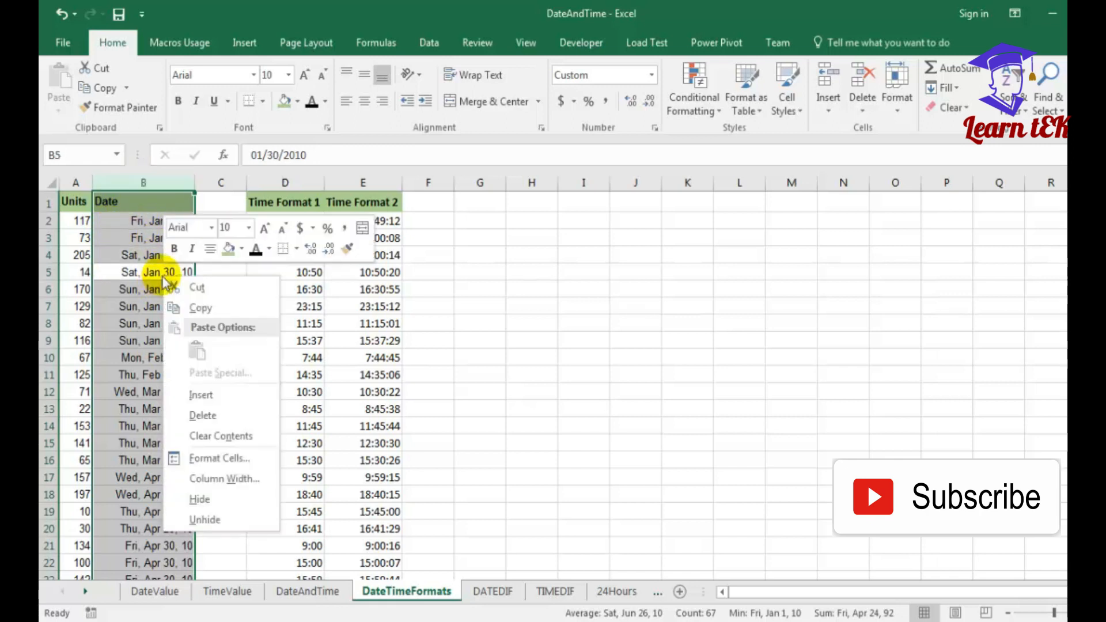
left_click(236, 459)
left_click_drag(311, 225, 637, 75)
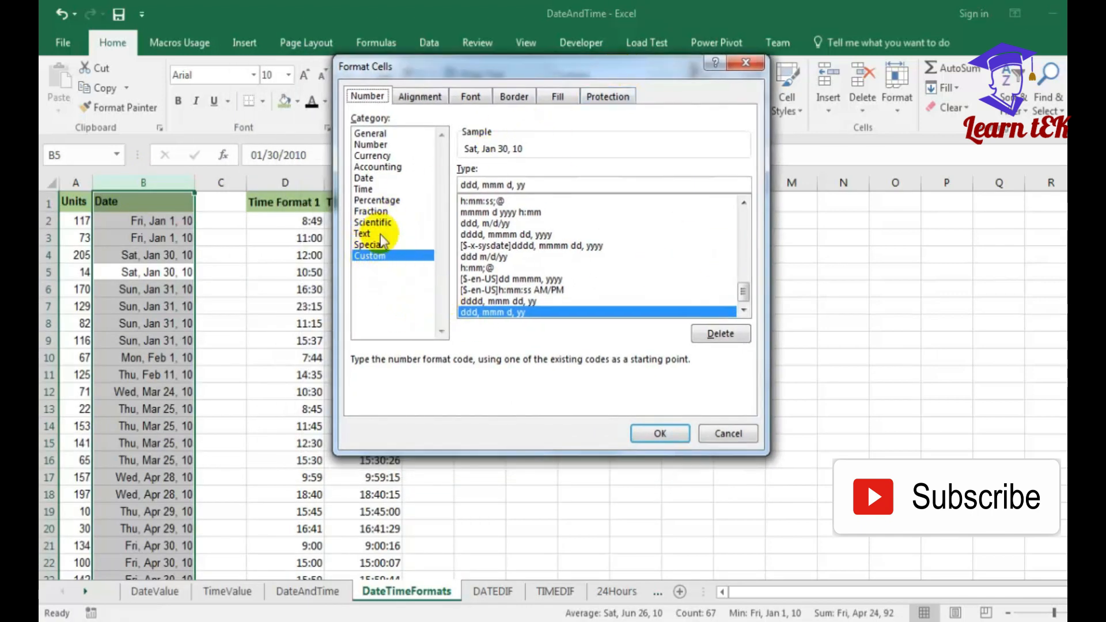
left_click(373, 178)
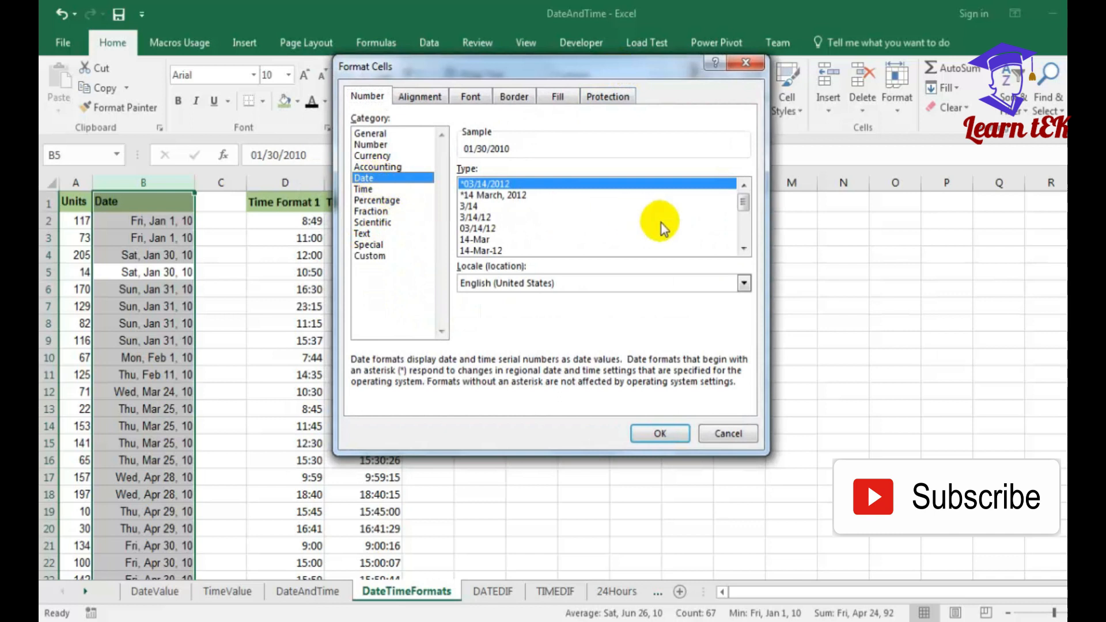
left_click(743, 249)
left_click(743, 249)
left_click(744, 249)
left_click(744, 249)
left_click(743, 249)
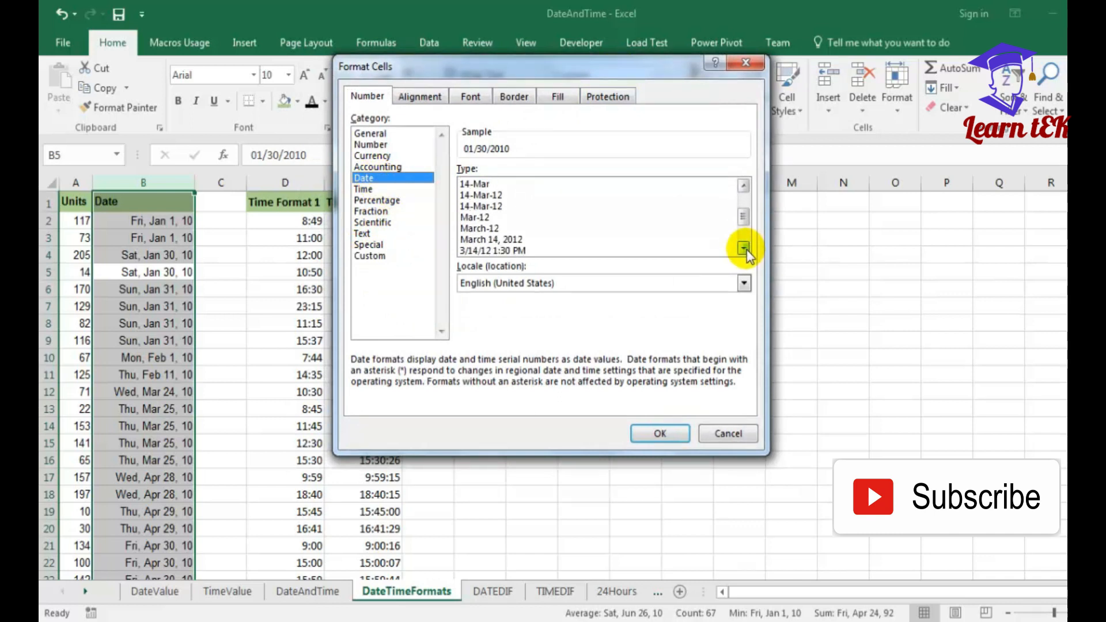
left_click(744, 249)
left_click(485, 228)
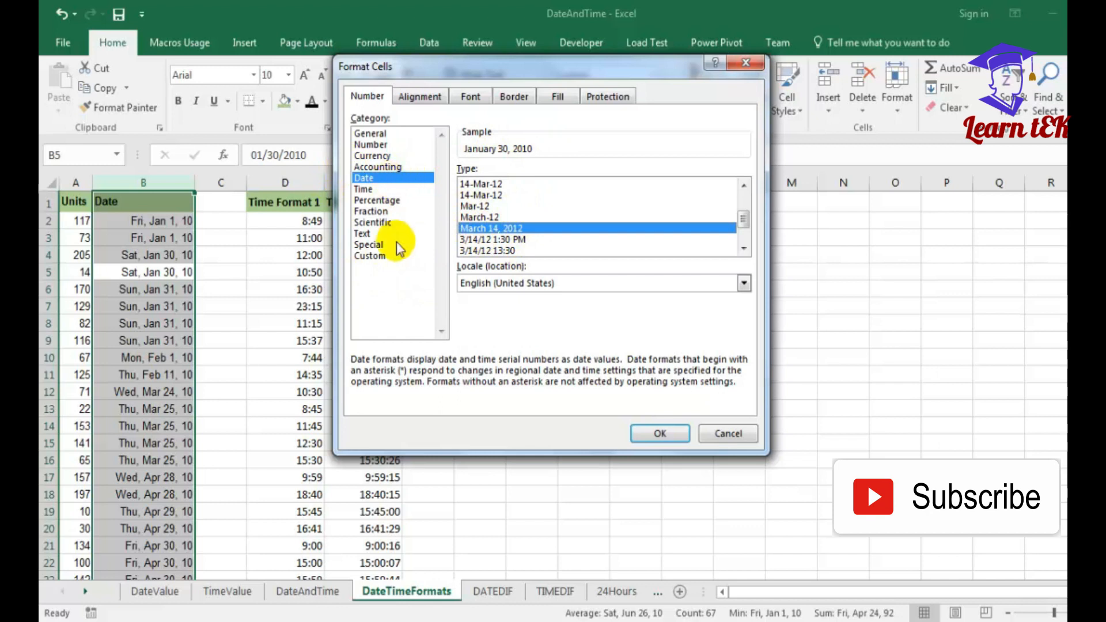
- Switch to the custom format code of the chosen date type and remove its [$-en-US] prefix
left_click(370, 257)
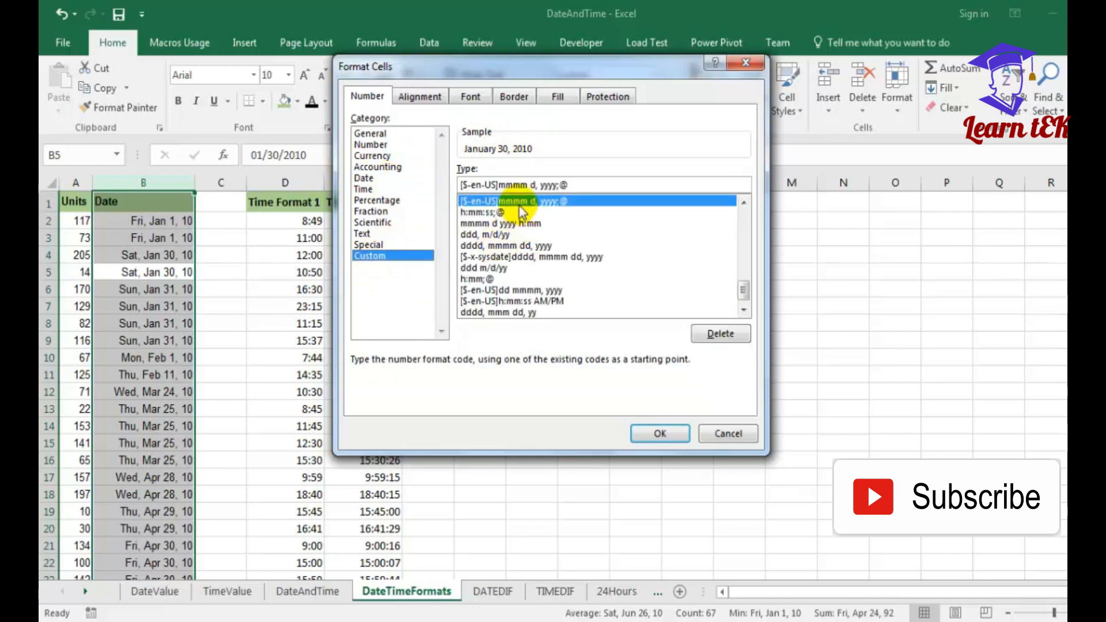
left_click(499, 185)
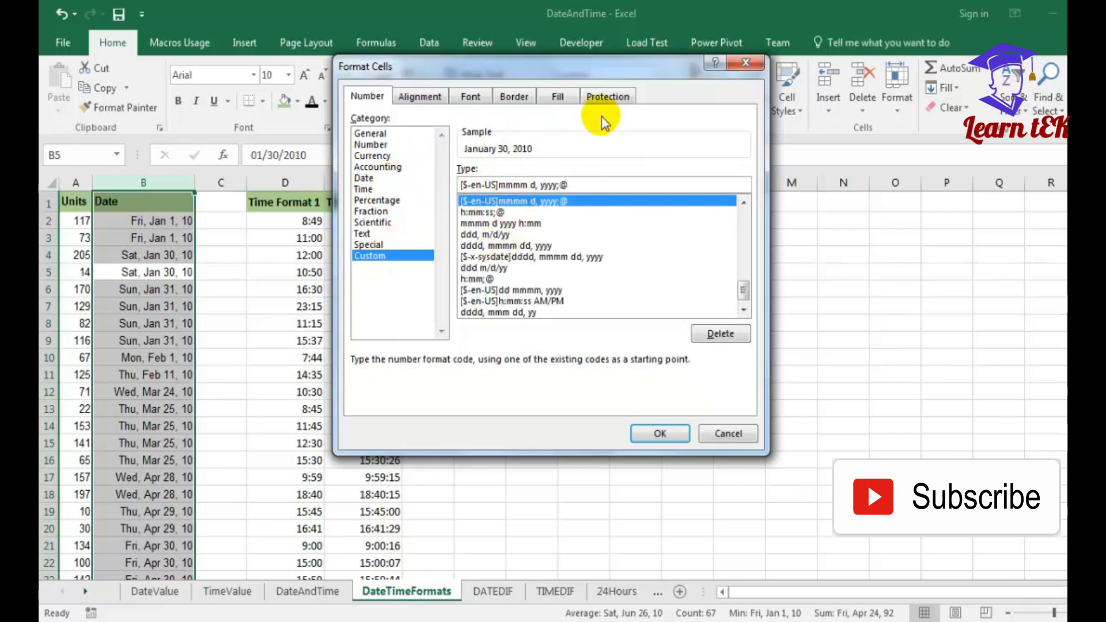
key("BackSpace")
key("BackSpace")
key("BackSpace")
key("BackSpace")
key("BackSpace")
key("BackSpace")
key("BackSpace")
key("BackSpace")
key("BackSpace")
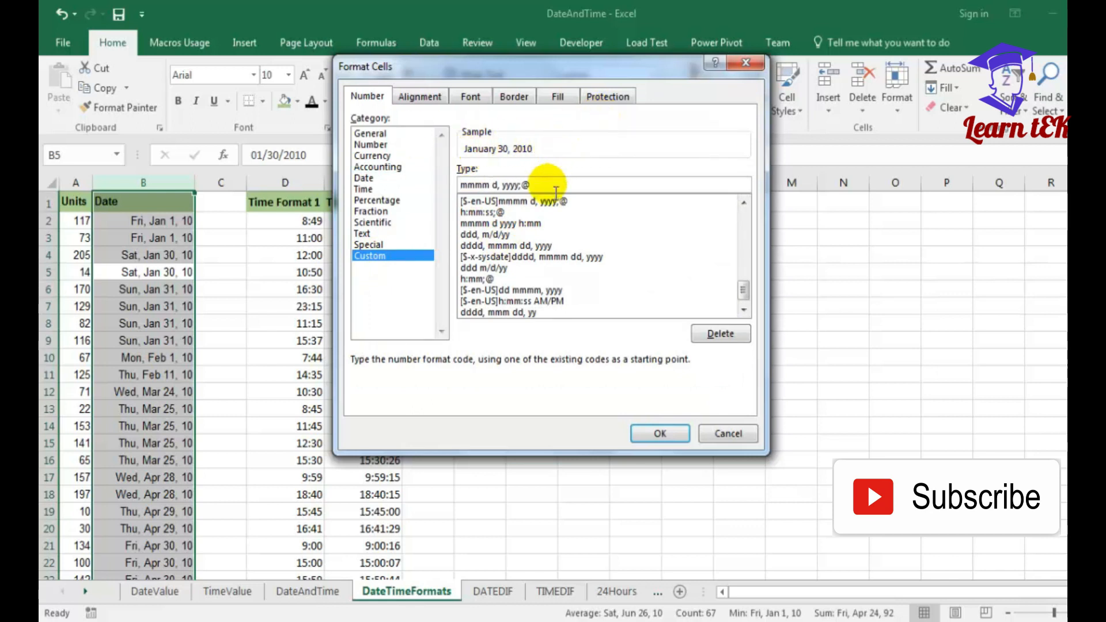
- Shorten the custom format code to mmm d, yy and apply it to the Date column
left_click(578, 190)
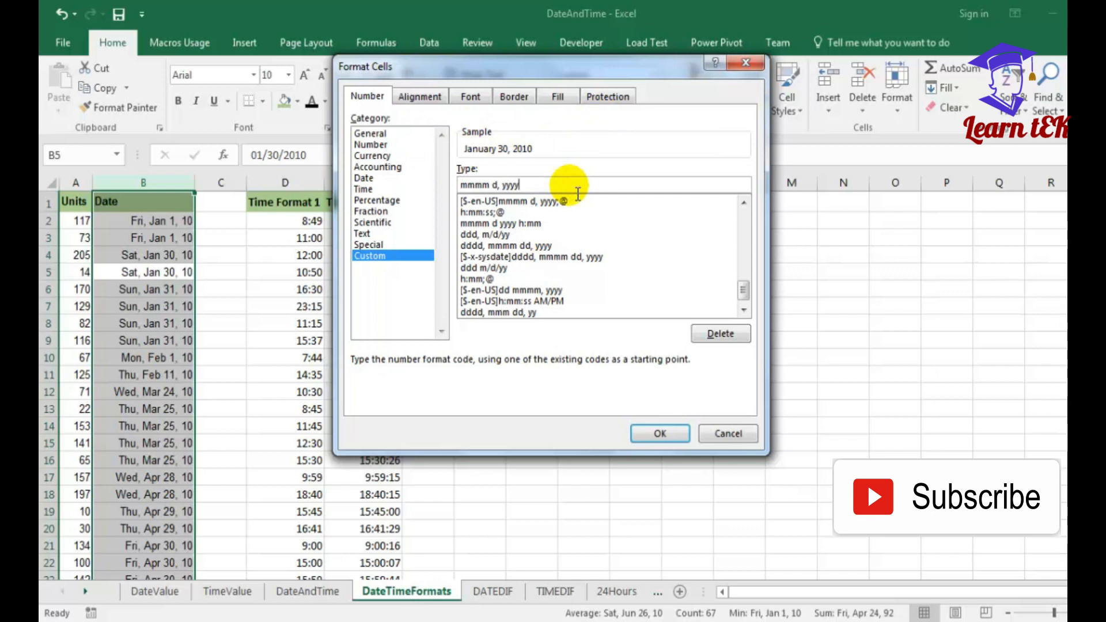
key("BackSpace")
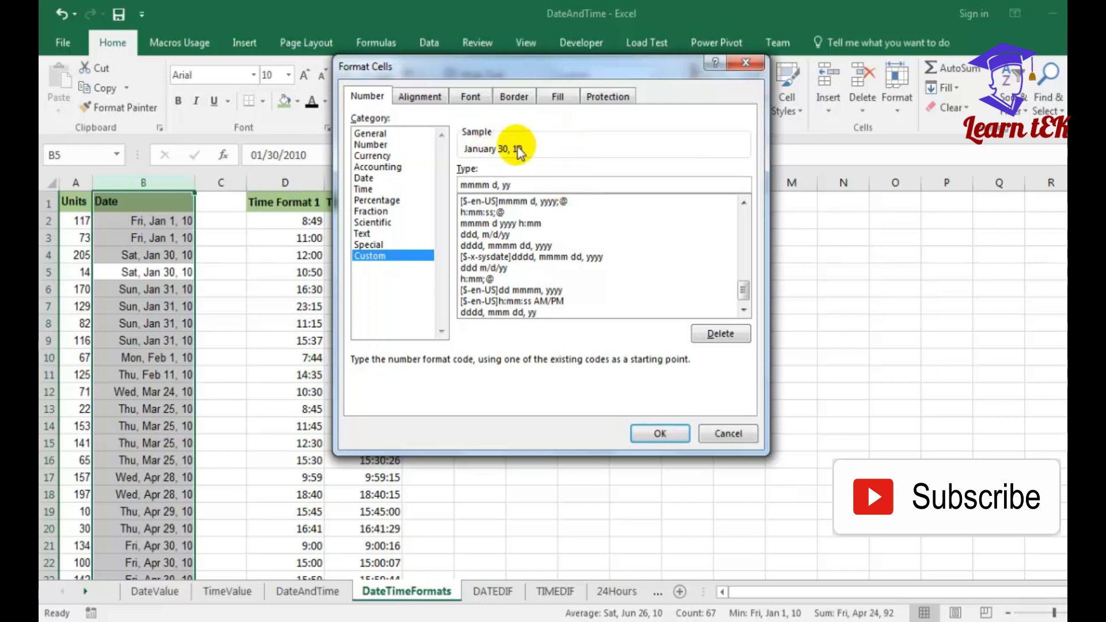
left_click(476, 185)
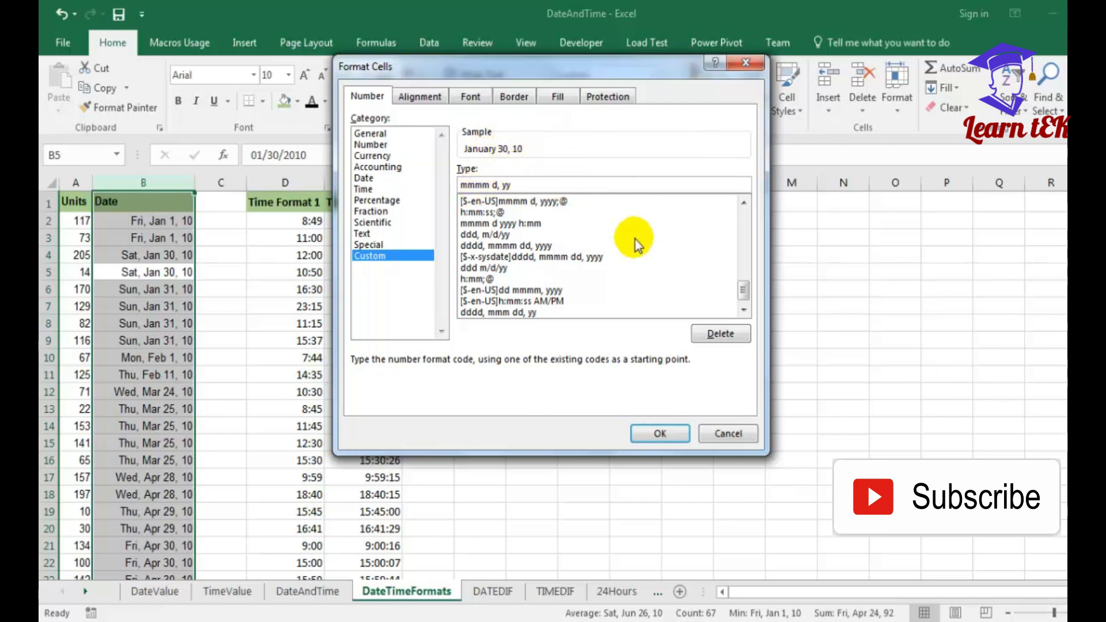
key("Delete")
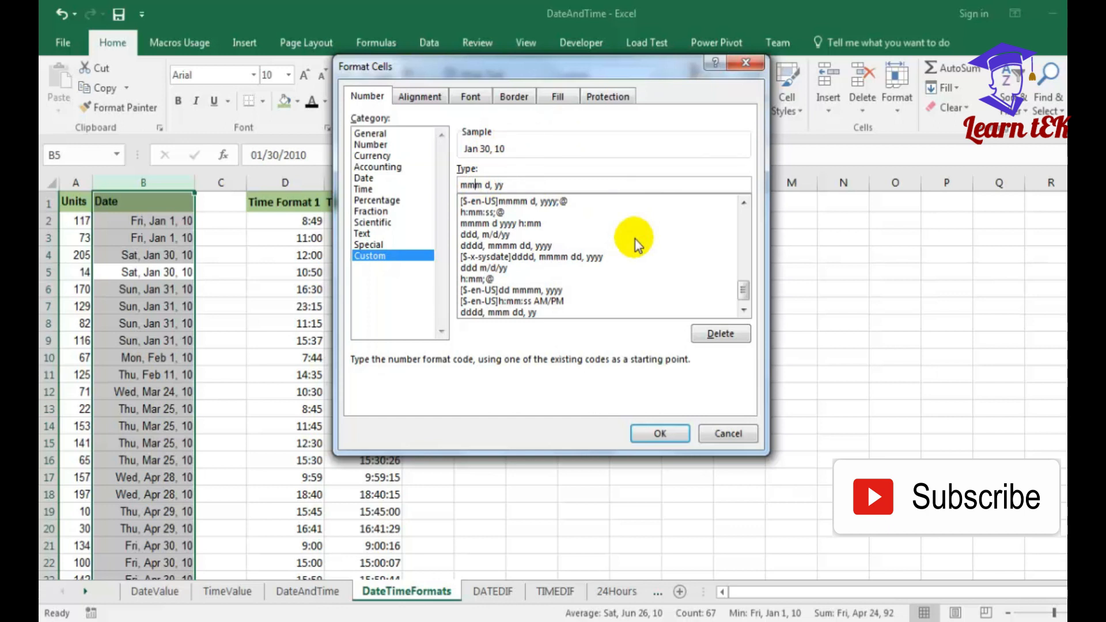
key("Right")
key("Right")
left_click(665, 434)
left_click(160, 228)
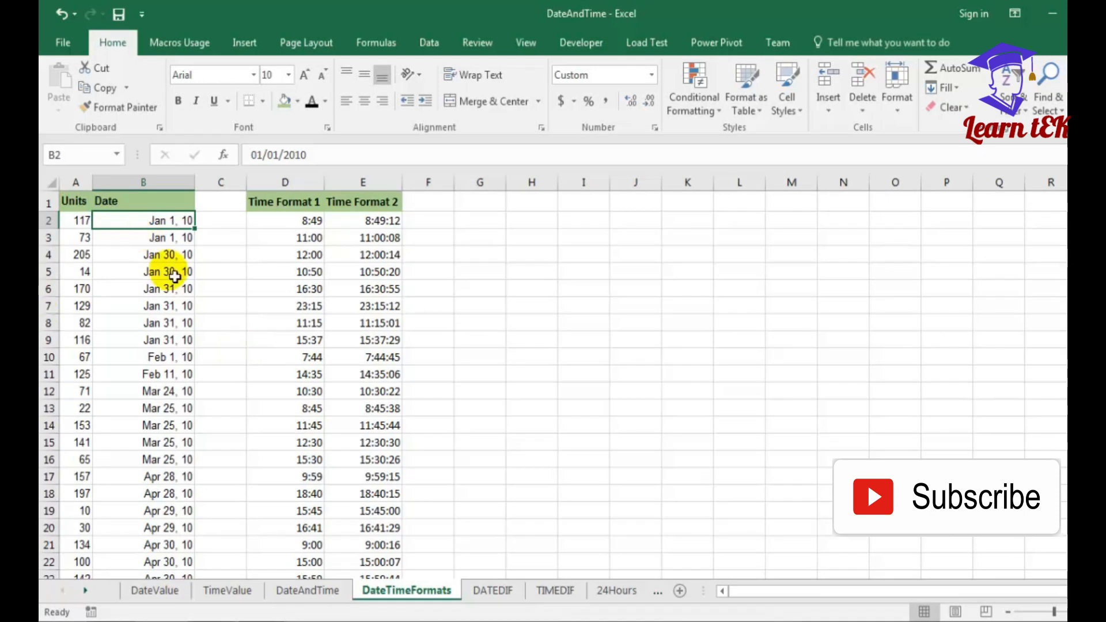
- View the text alignment settings of the Date column and leave them as they are
left_click(147, 185)
right_click(151, 183)
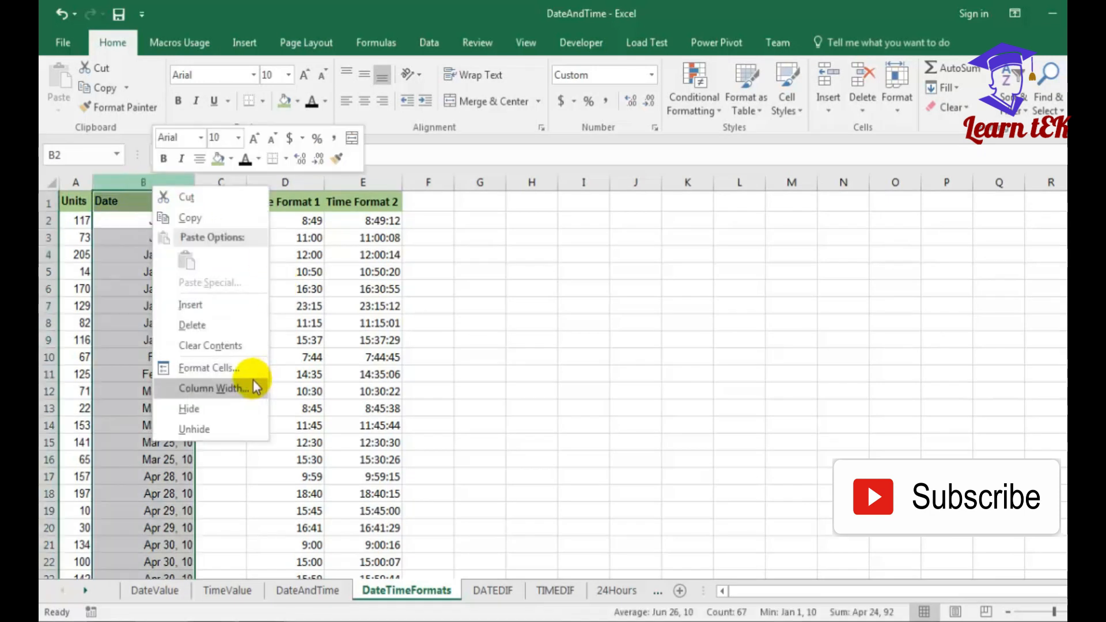
left_click(242, 366)
left_click_drag(284, 168, 444, 106)
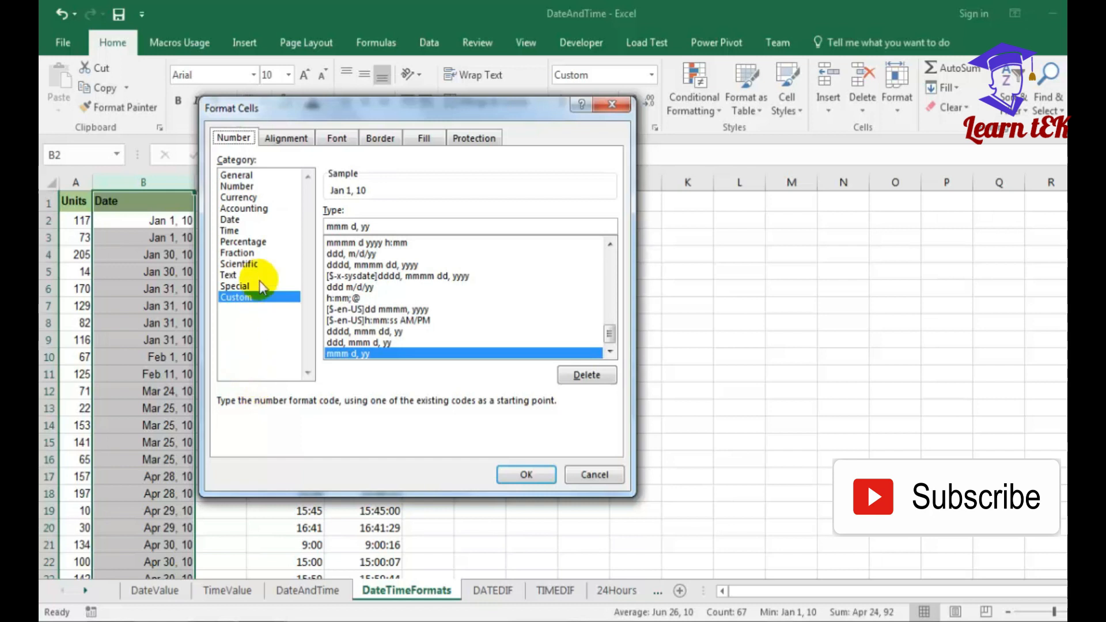
left_click(285, 140)
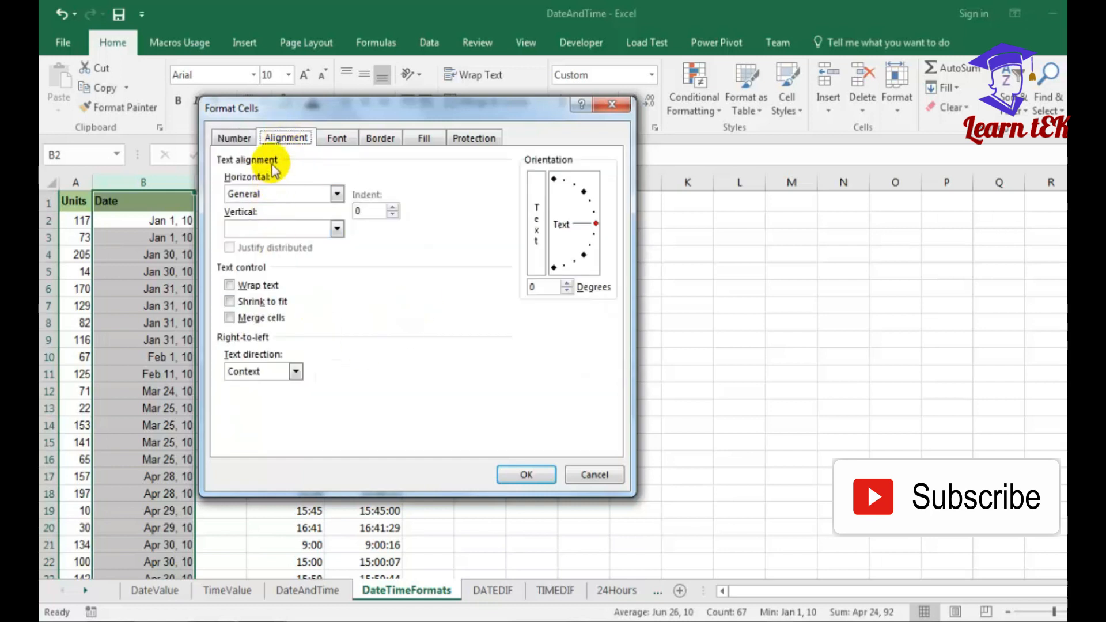
left_click(531, 475)
- Reopen the number format of column B and choose the 14-Mar-2012 date type
right_click(143, 187)
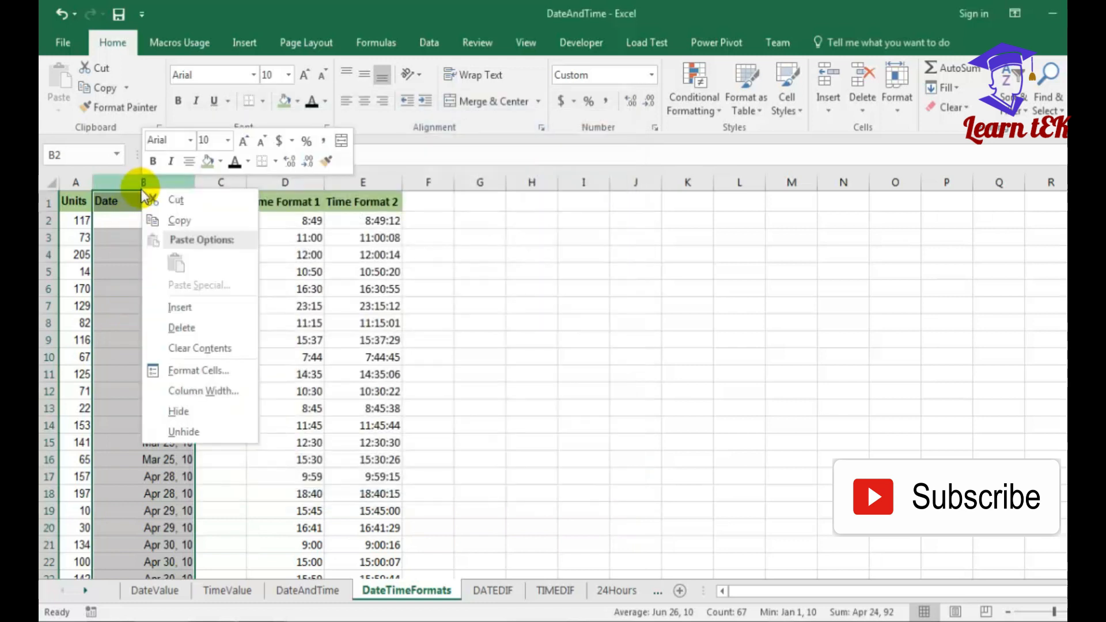
left_click(185, 368)
left_click_drag(308, 167, 628, 111)
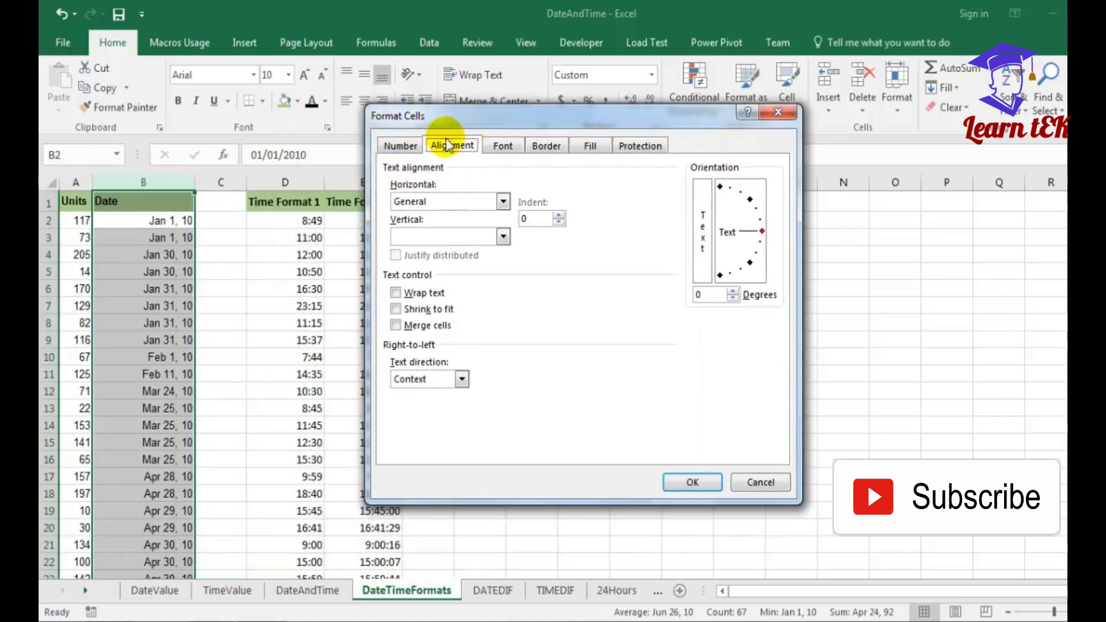
left_click(399, 146)
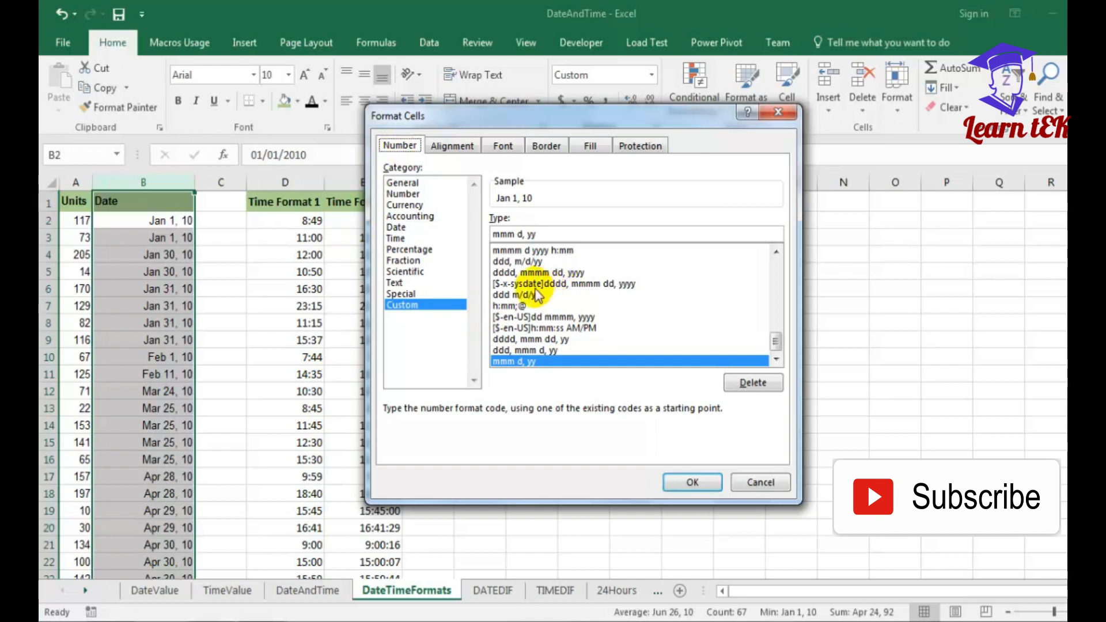
left_click_drag(499, 115, 426, 95)
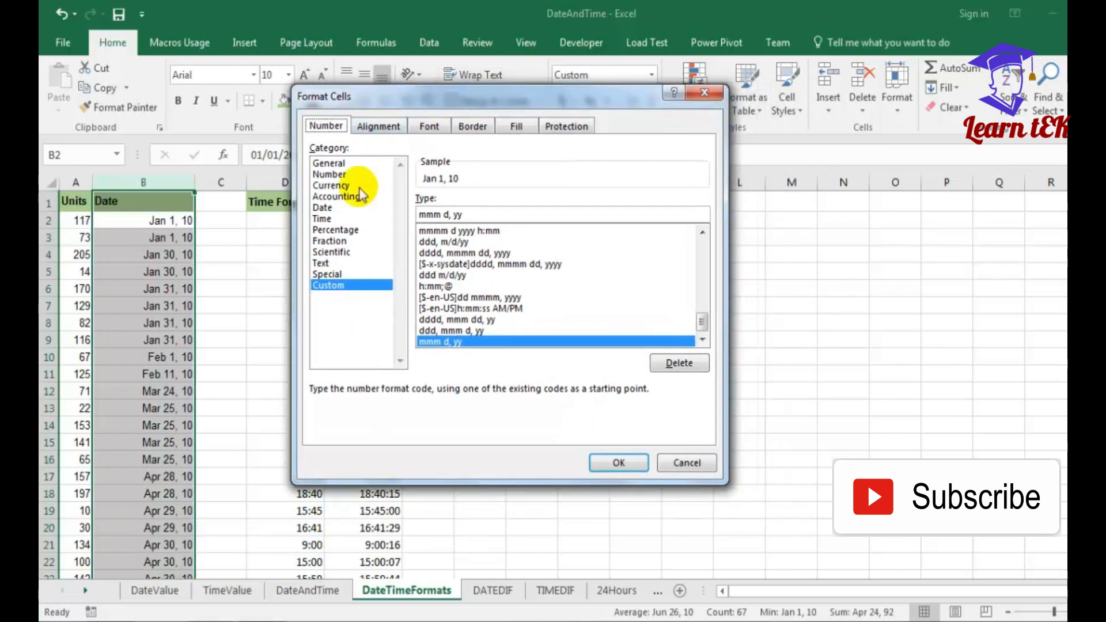
left_click(331, 208)
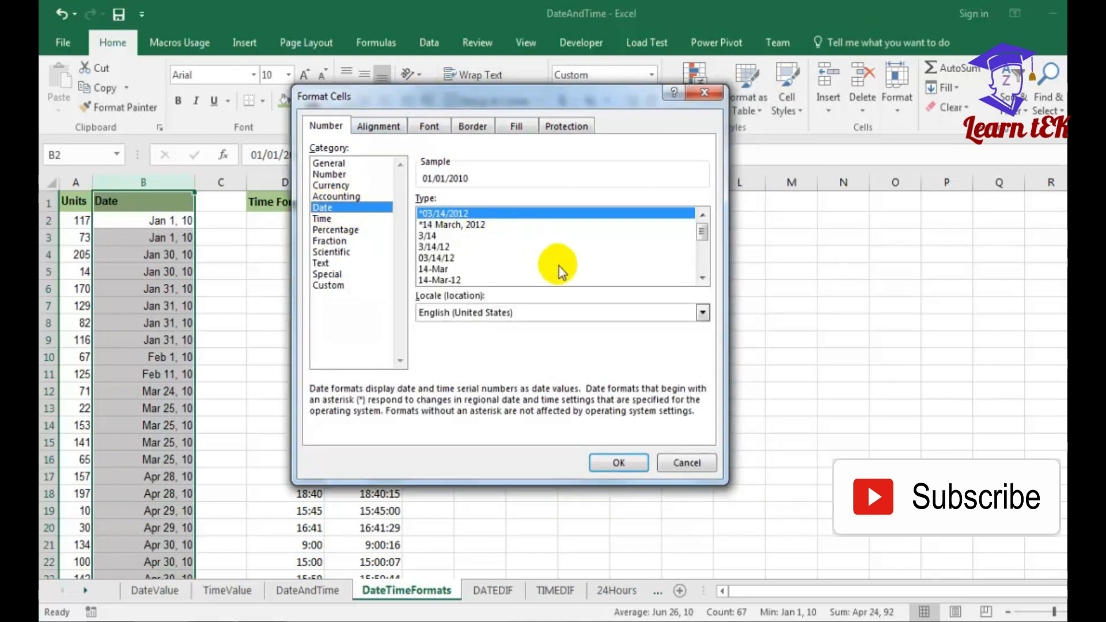
scroll(700, 282, "down", 3)
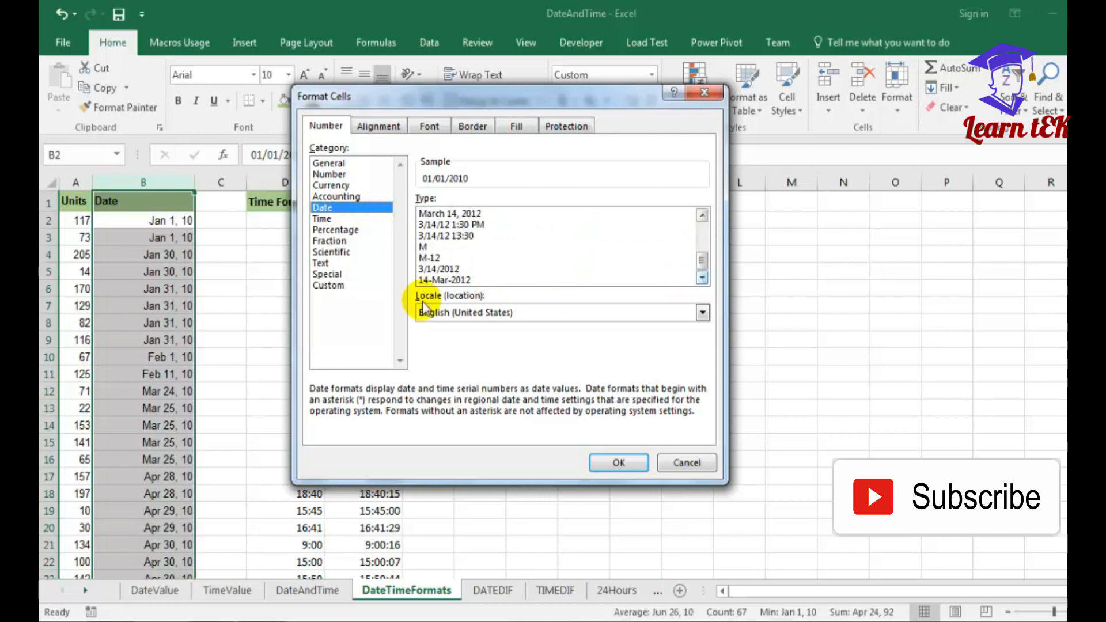
left_click(444, 280)
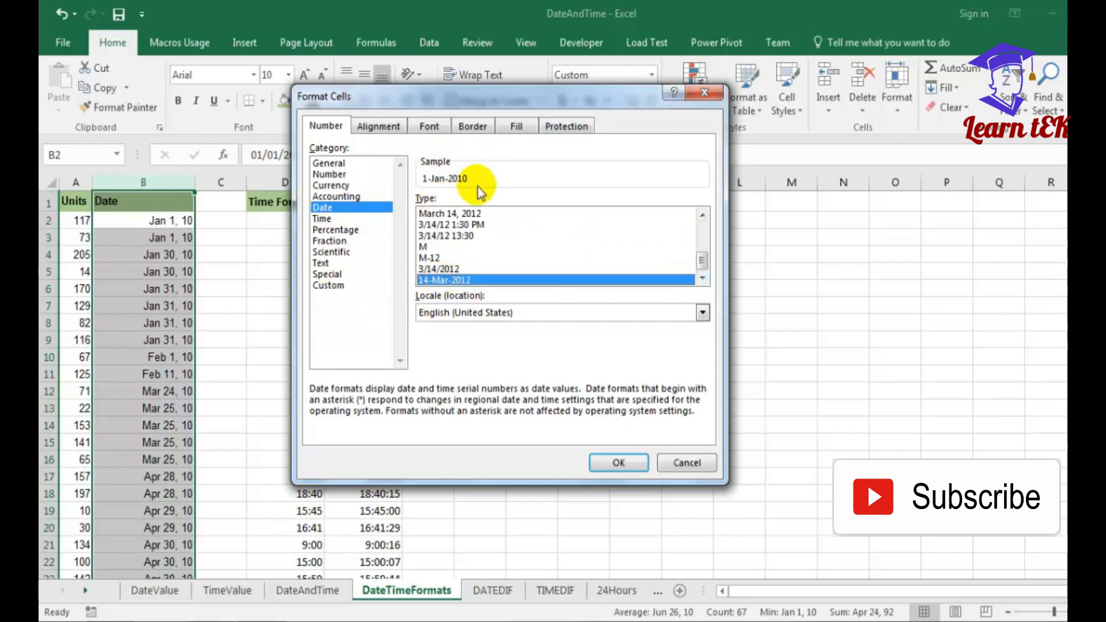
- Switch to the custom code of that date type and reduce it to d-mmm-yyyy by removing the locale prefix and the ;@ ending
left_click(328, 286)
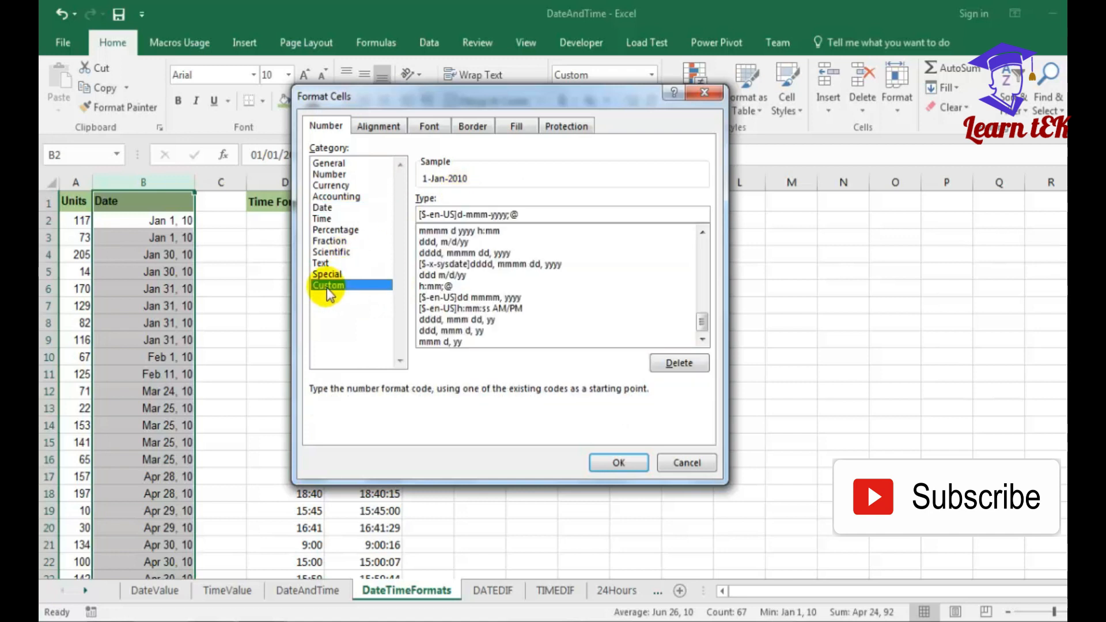
left_click(558, 211)
key("BackSpace")
key("BackSpace")
key("Home")
key("Delete")
key("Delete")
key("Delete")
key("Delete")
key("Delete")
key("Delete")
key("Delete")
key("Delete")
key("Delete")
- Shorten the custom format code to d-m-yy and apply it to the Date column
key("Right")
key("Right")
key("Right")
key("Right")
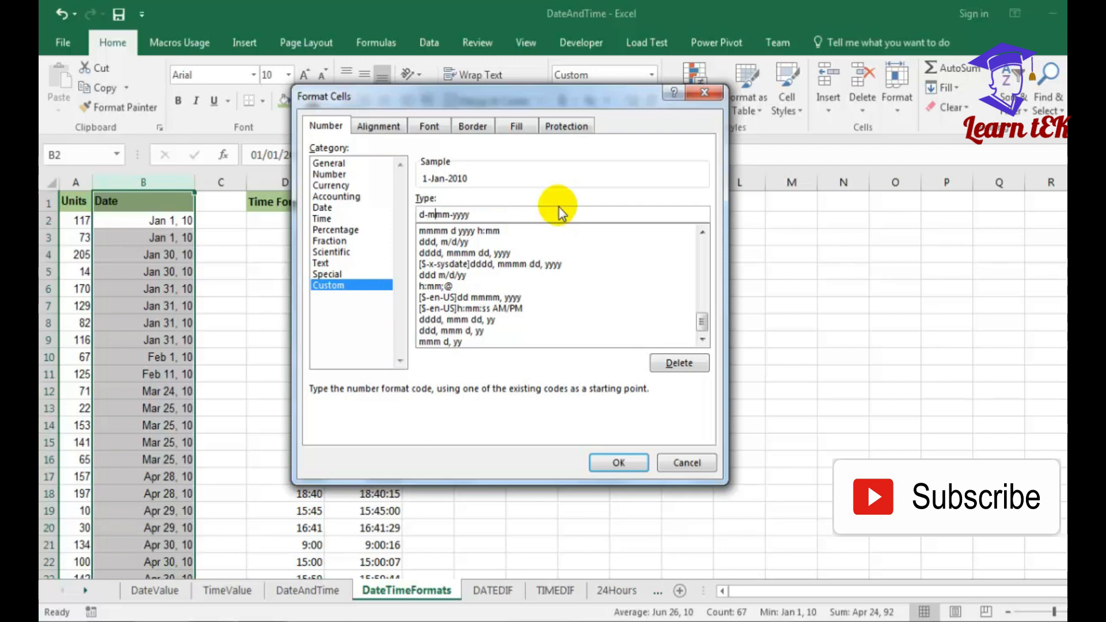
key("Delete")
key("Delete")
key("Right")
key("Right")
key("Delete")
key("Delete")
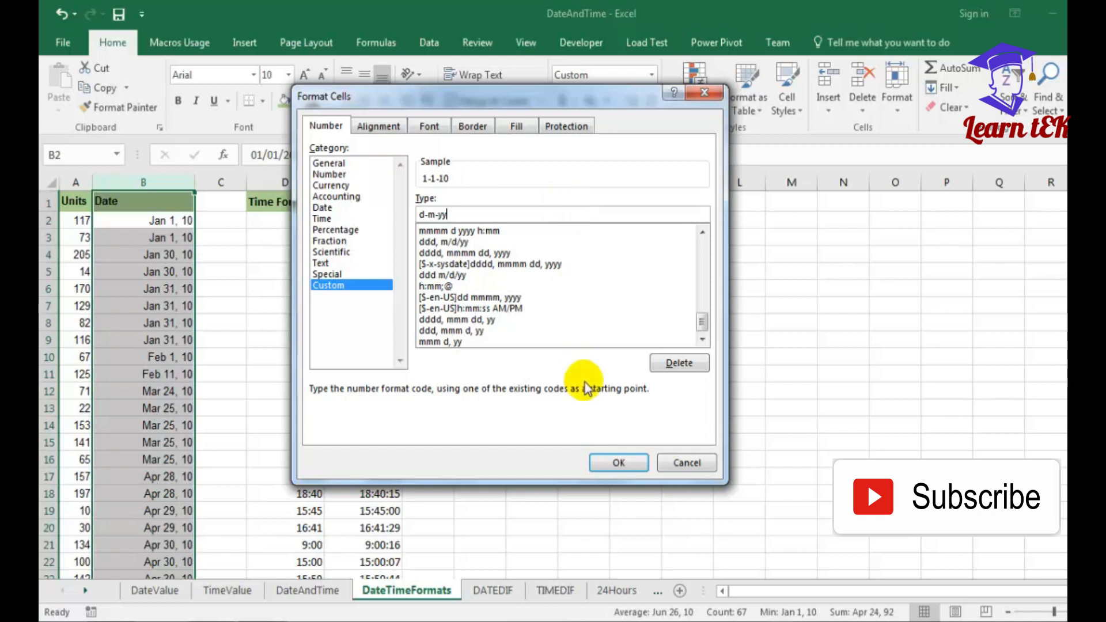
left_click(612, 462)
- Autofit the width of column B to its contents
left_click(145, 202)
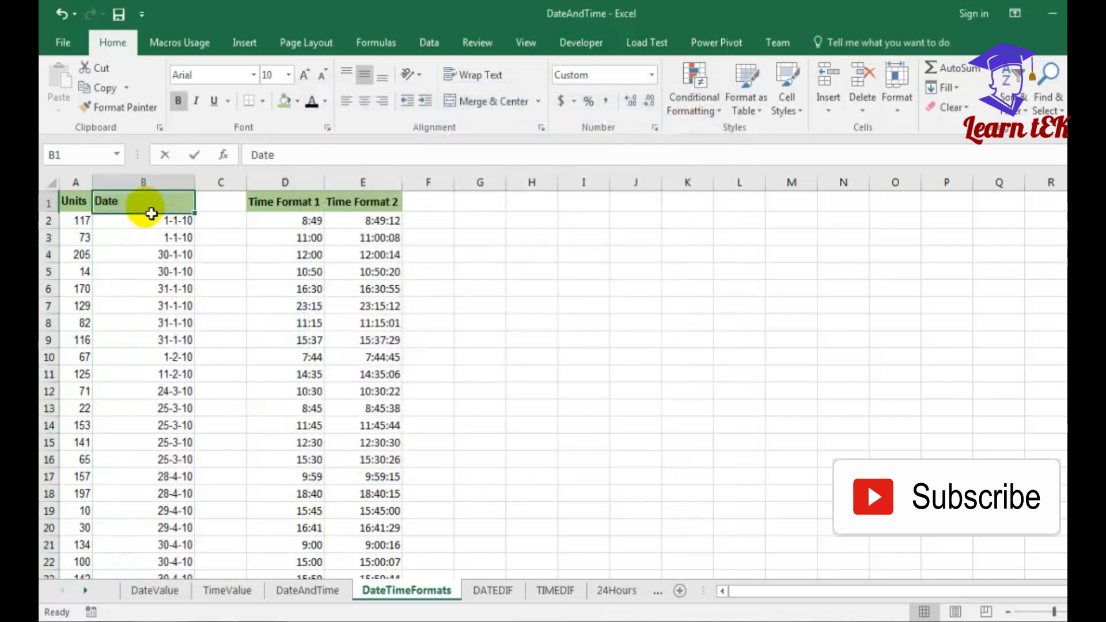
double_click(180, 198)
key("Return")
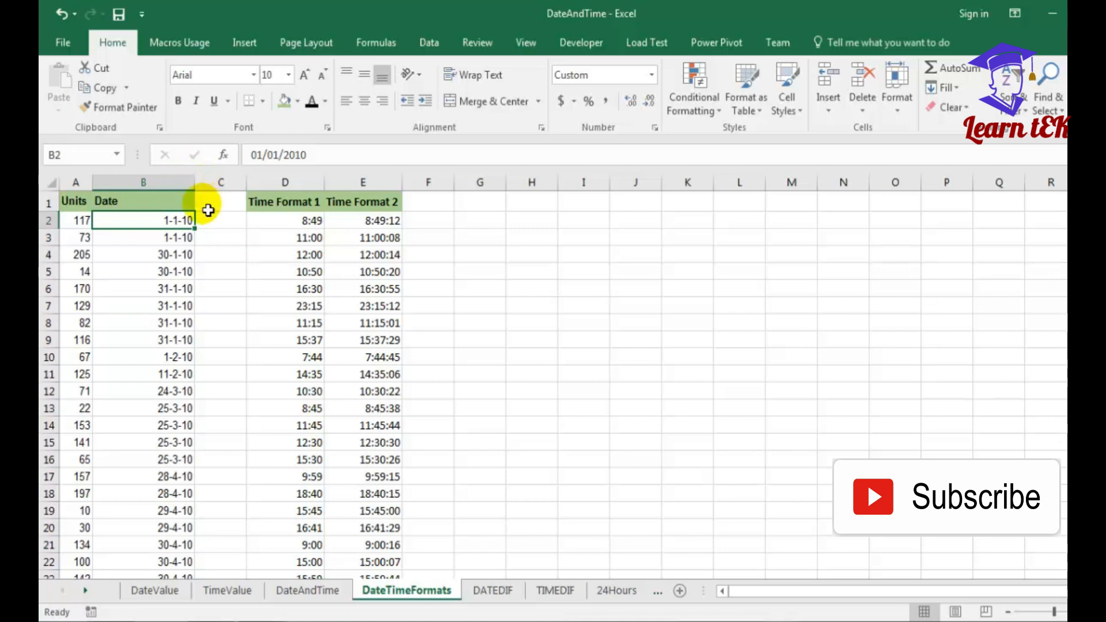
double_click(195, 183)
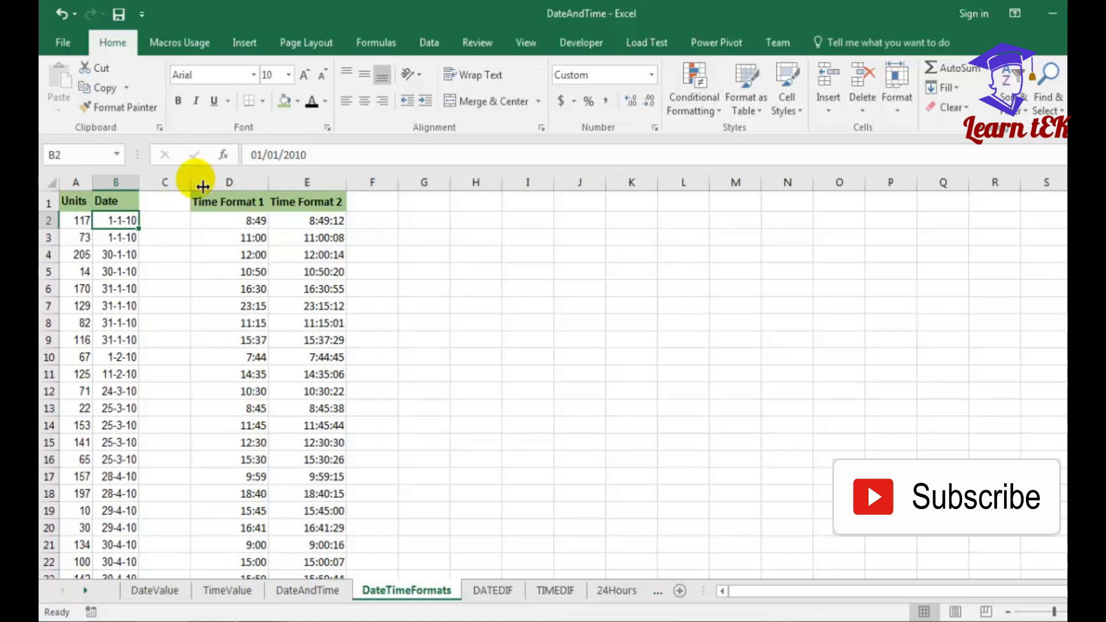
- Select all of column B, starting from its Date header
key("ctrl+Home")
key("Right")
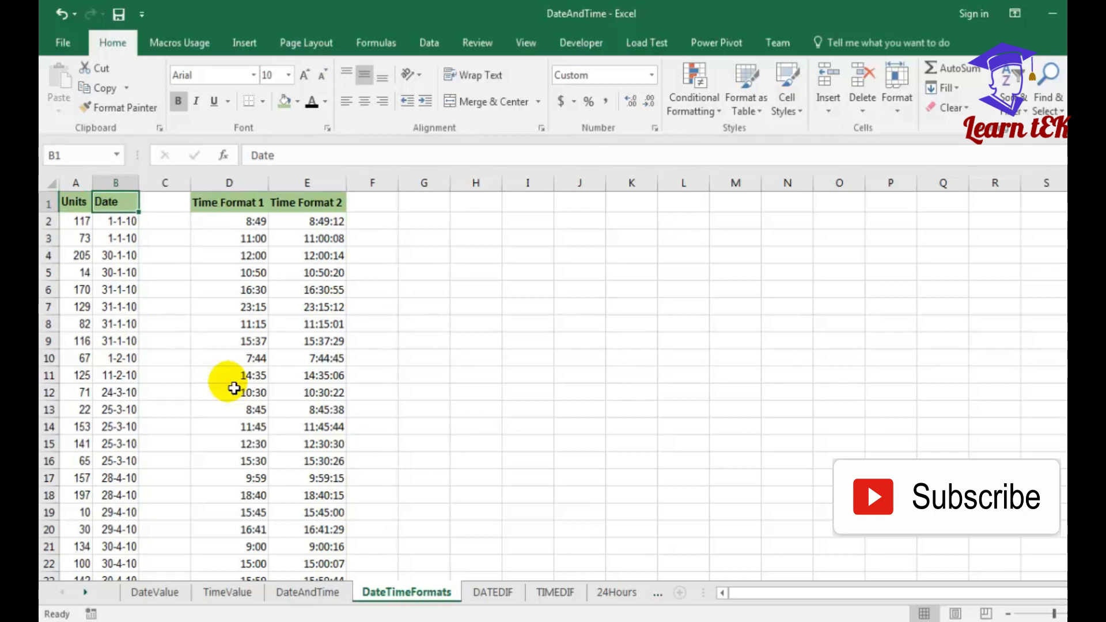
key("ctrl+shift+Down")
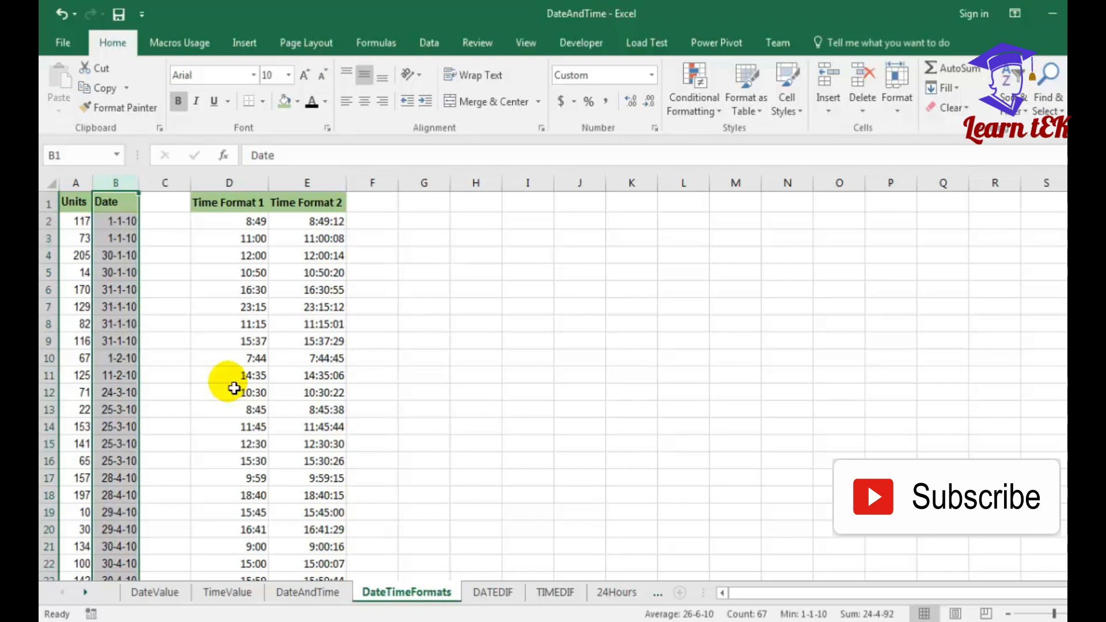
key("ctrl+1")
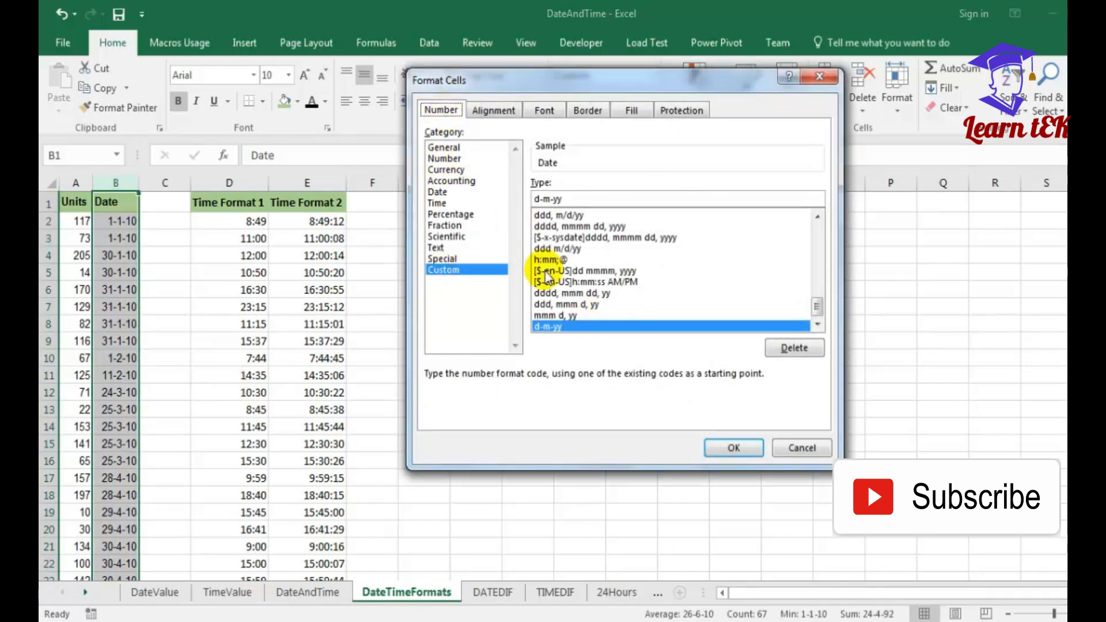
left_click(593, 199)
key("BackSpace")
key("BackSpace")
key("BackSpace")
key("BackSpace")
key("BackSpace")
key("BackSpace")
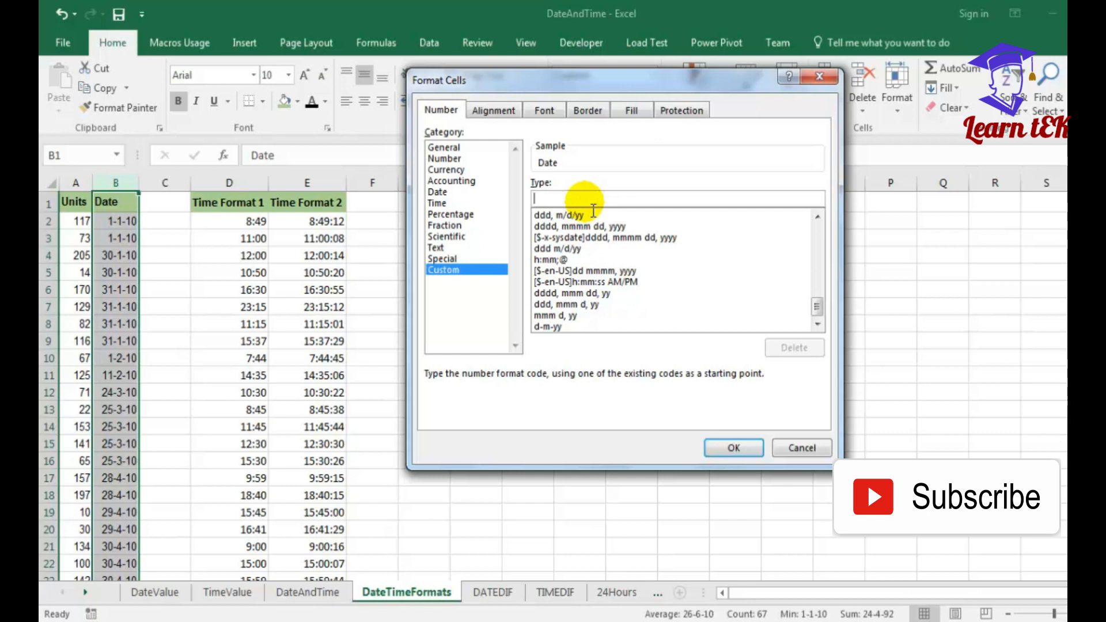
type("mmm")
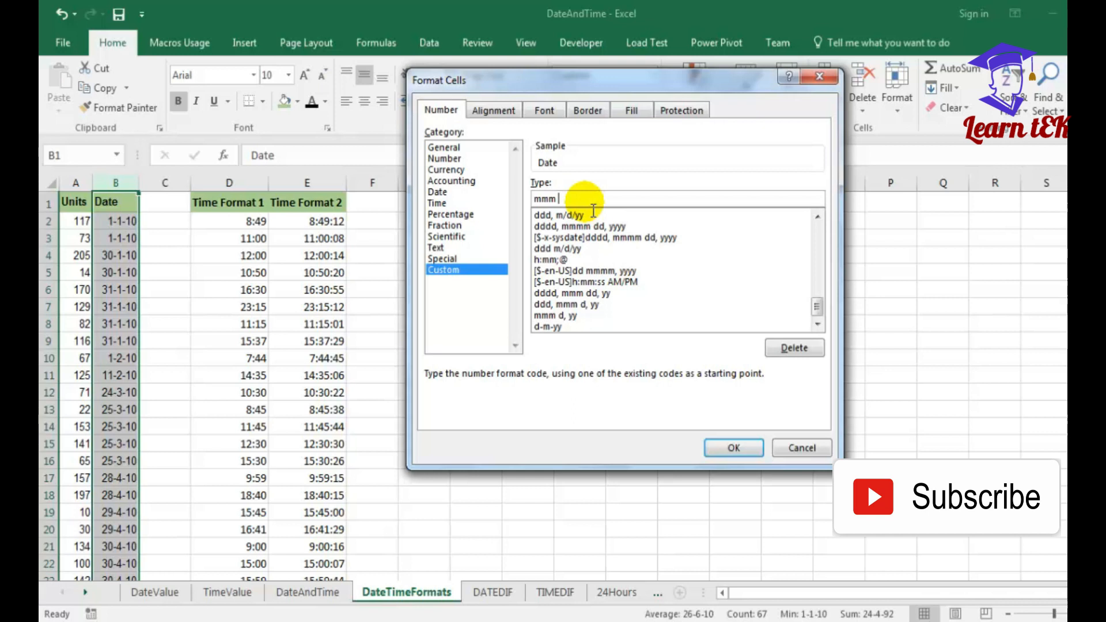
key("Escape")
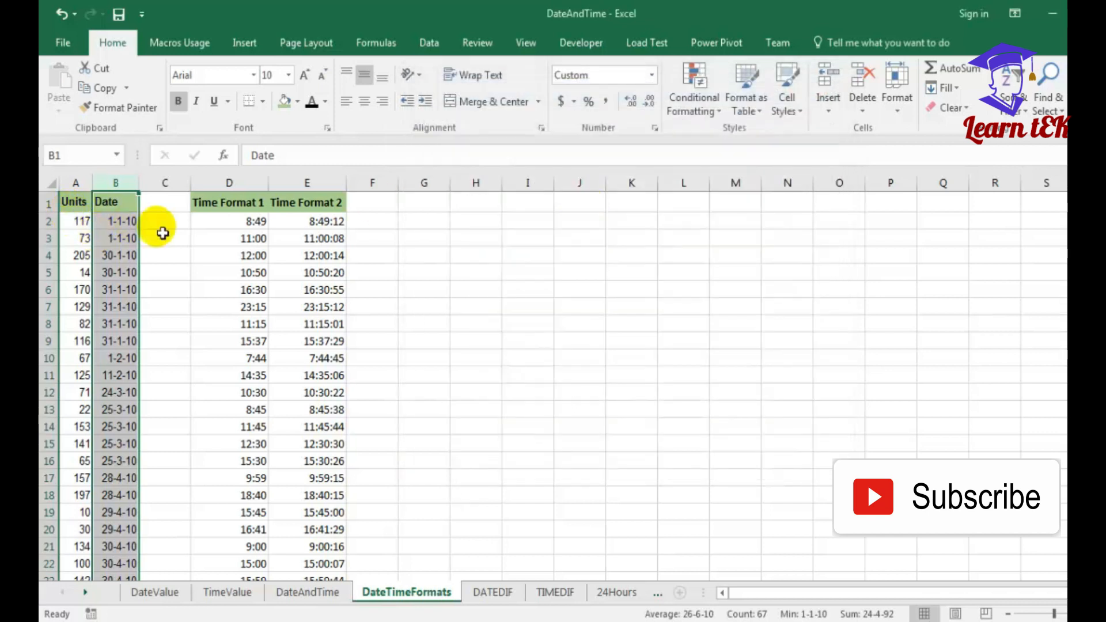
- Apply the custom number format mmmm d yyyy to the Date column, previewing it on the date in B4
key("Return")
key("Return")
key("Return")
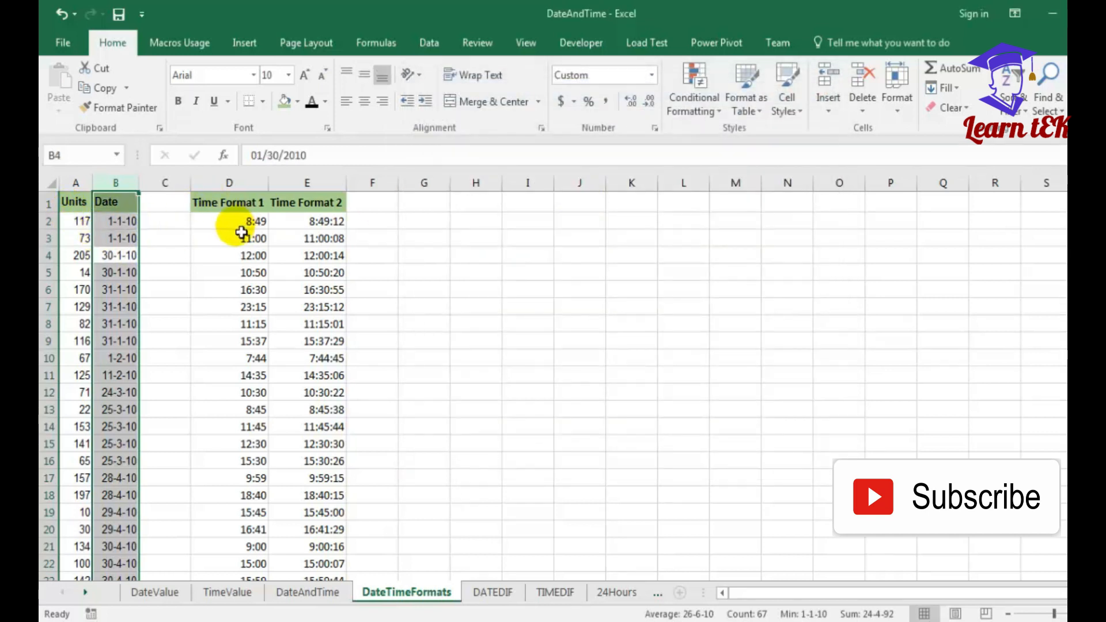
key("ctrl+1")
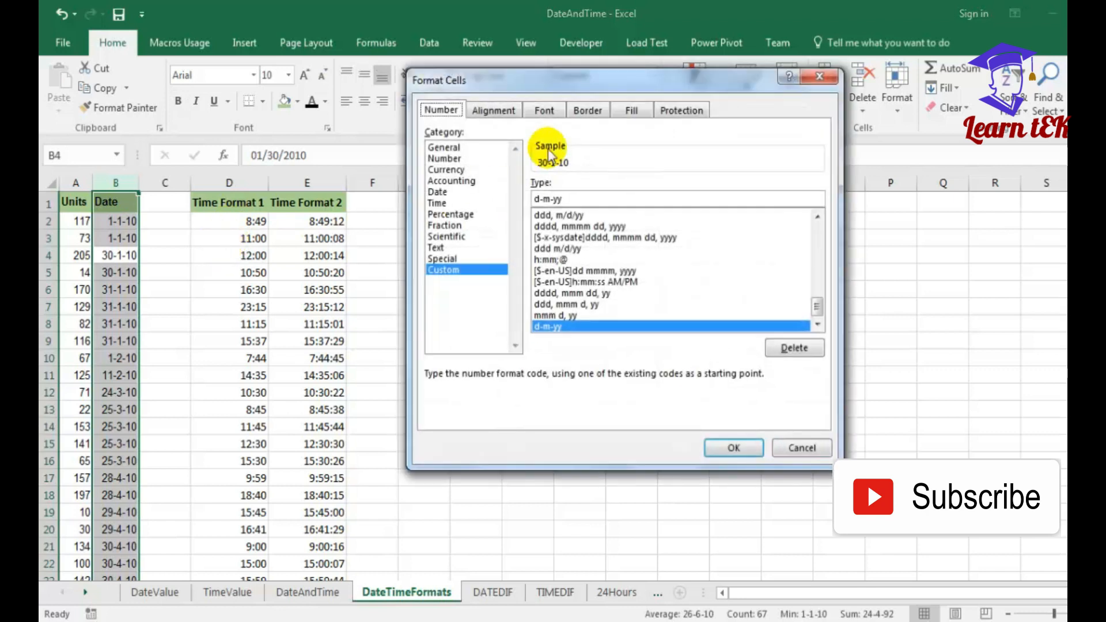
left_click_drag(603, 81, 573, 50)
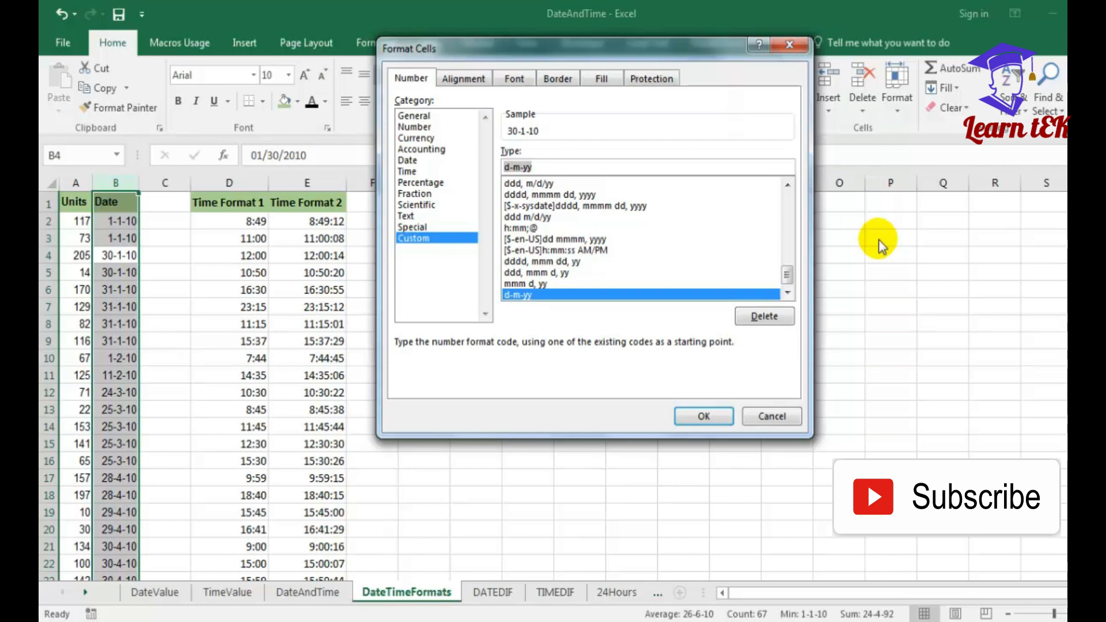
type("mmm")
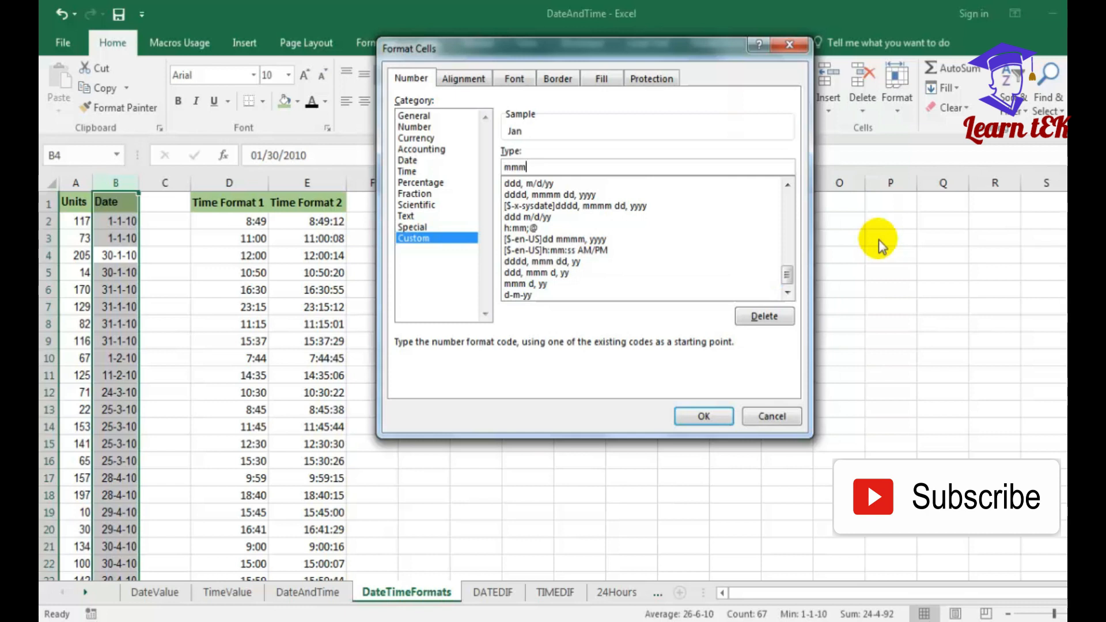
type(" m d yyyy")
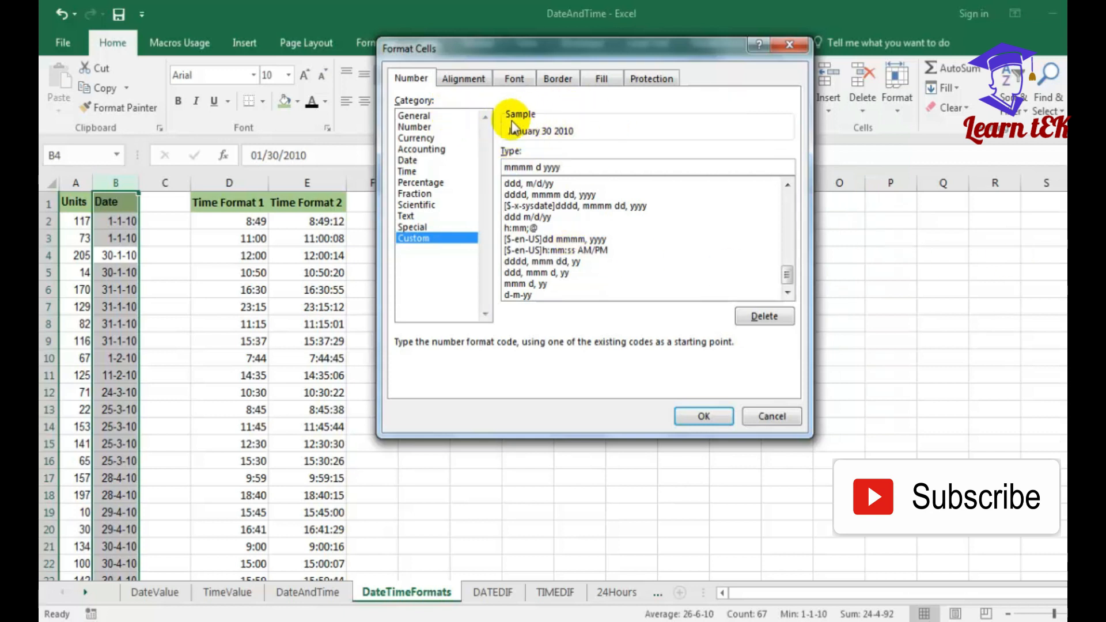
left_click(703, 416)
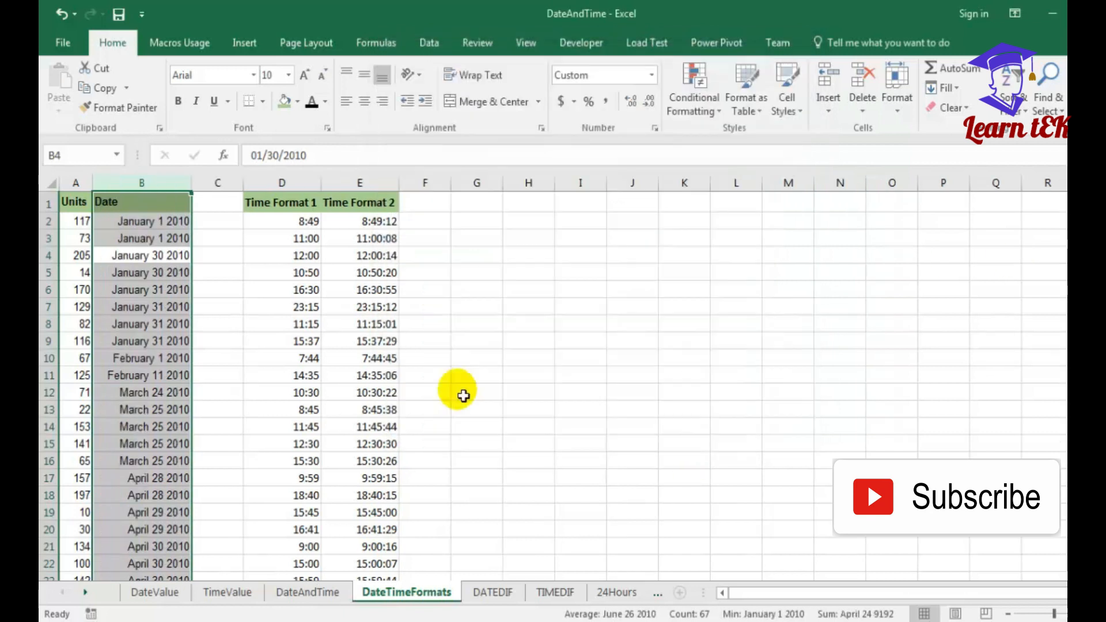
left_click(154, 221)
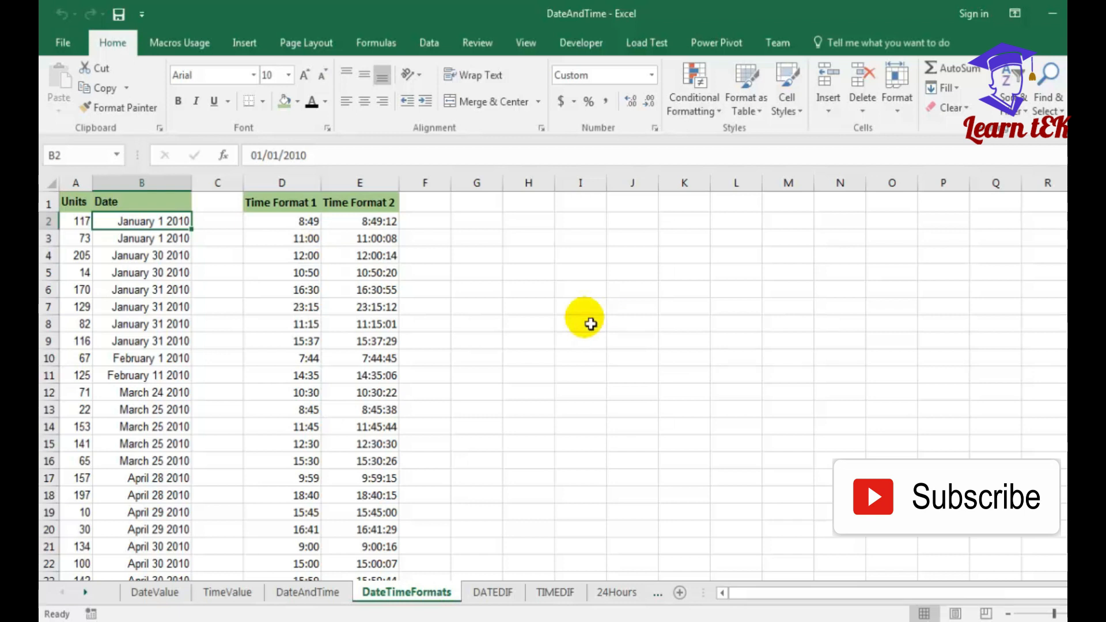
- Examine the time type set for the first cell under Time Format 1 without changing it
key("Right")
key("Right")
key("Right")
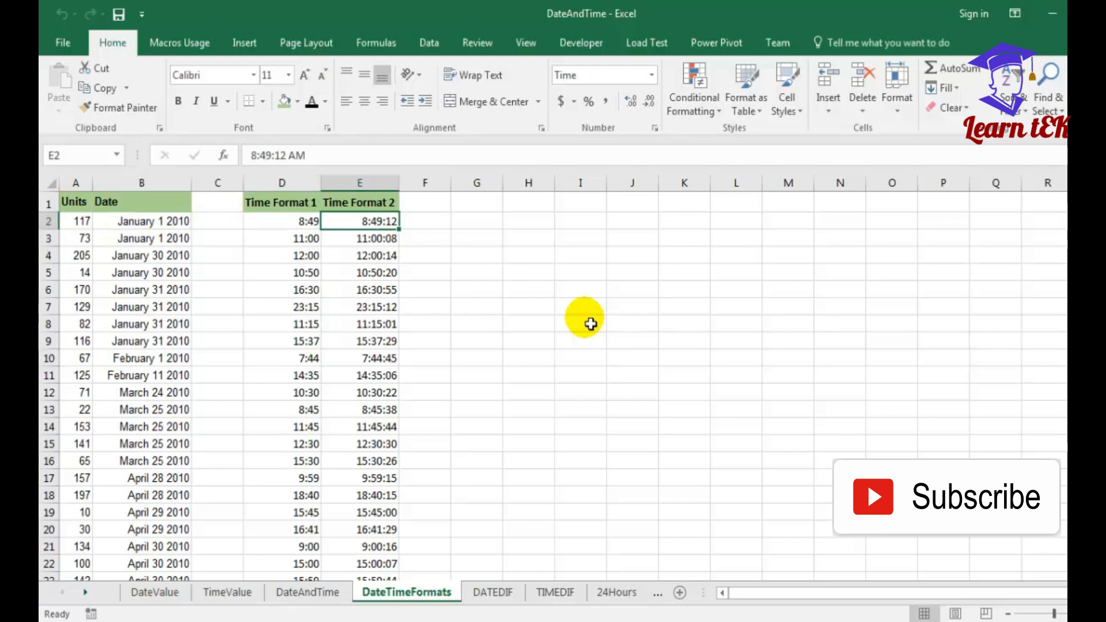
key("Left")
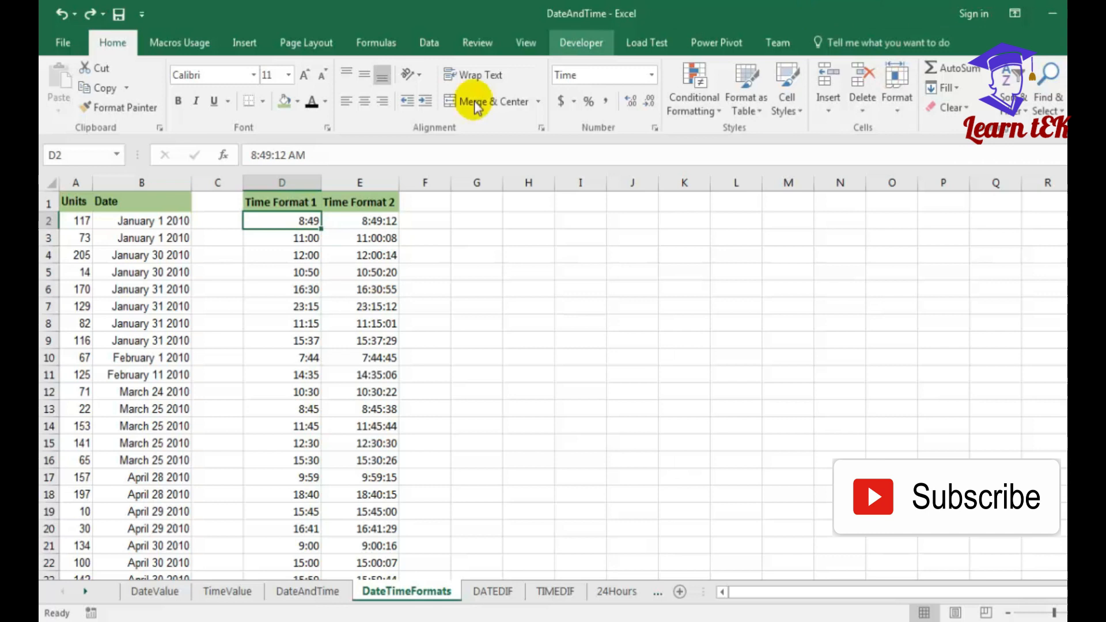
right_click(295, 229)
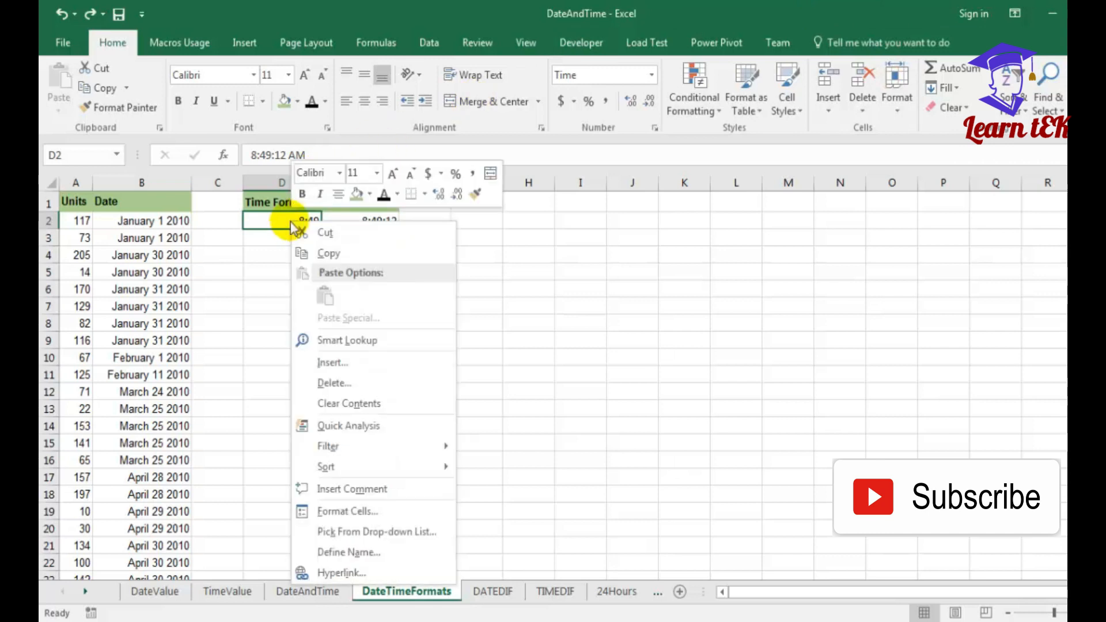
left_click(326, 489)
left_click_drag(232, 247, 344, 75)
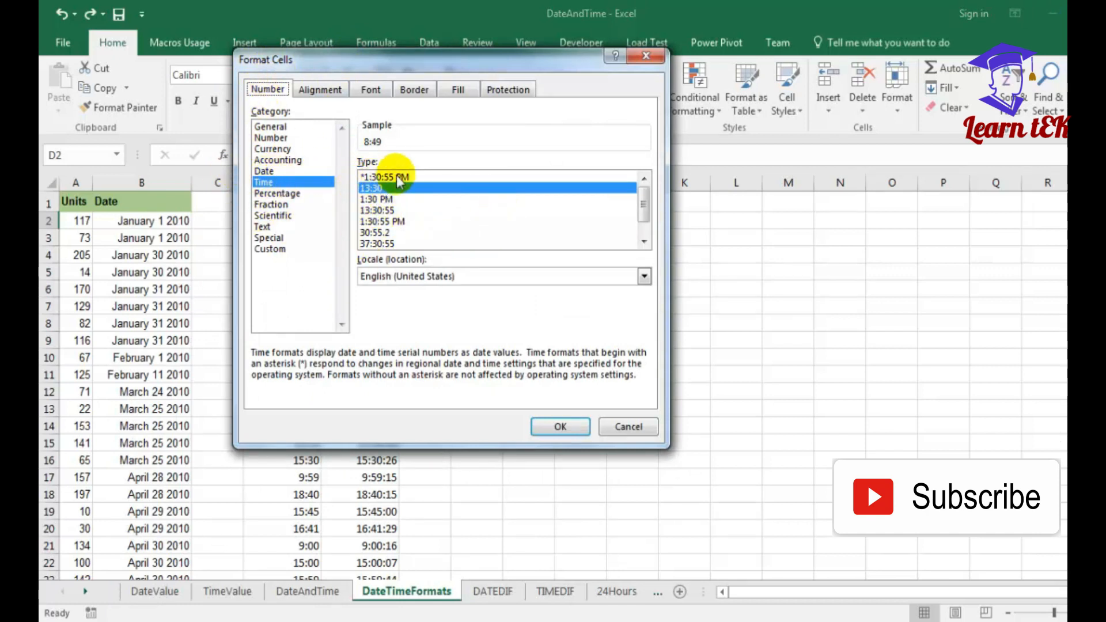
left_click(628, 426)
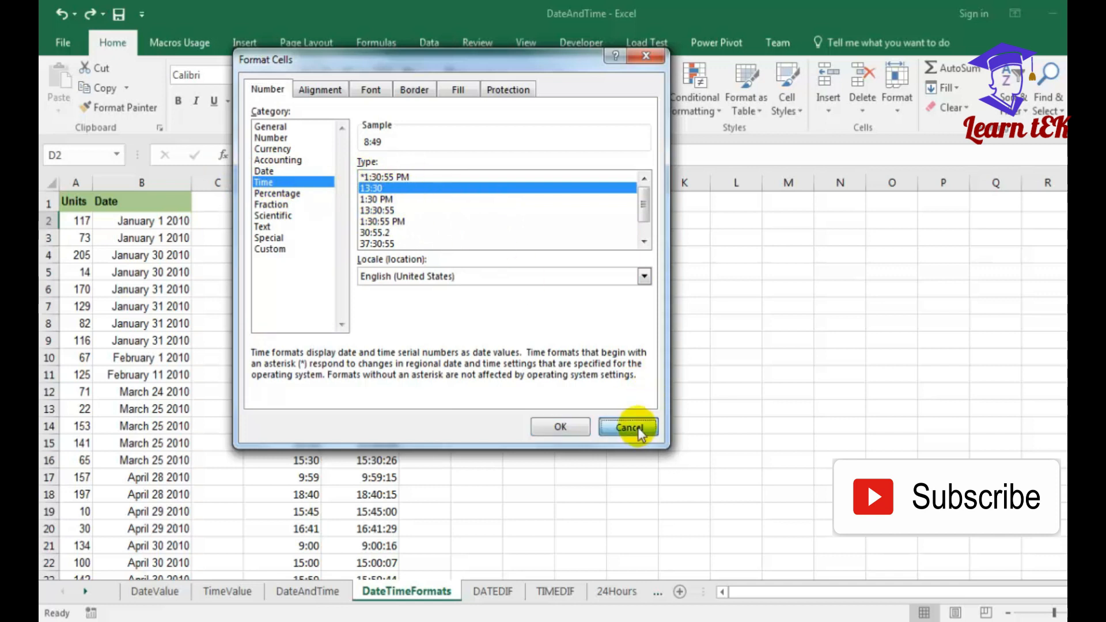
- Open the number format of column D with the time in D4 as sample and switch to its custom code
left_click(295, 178)
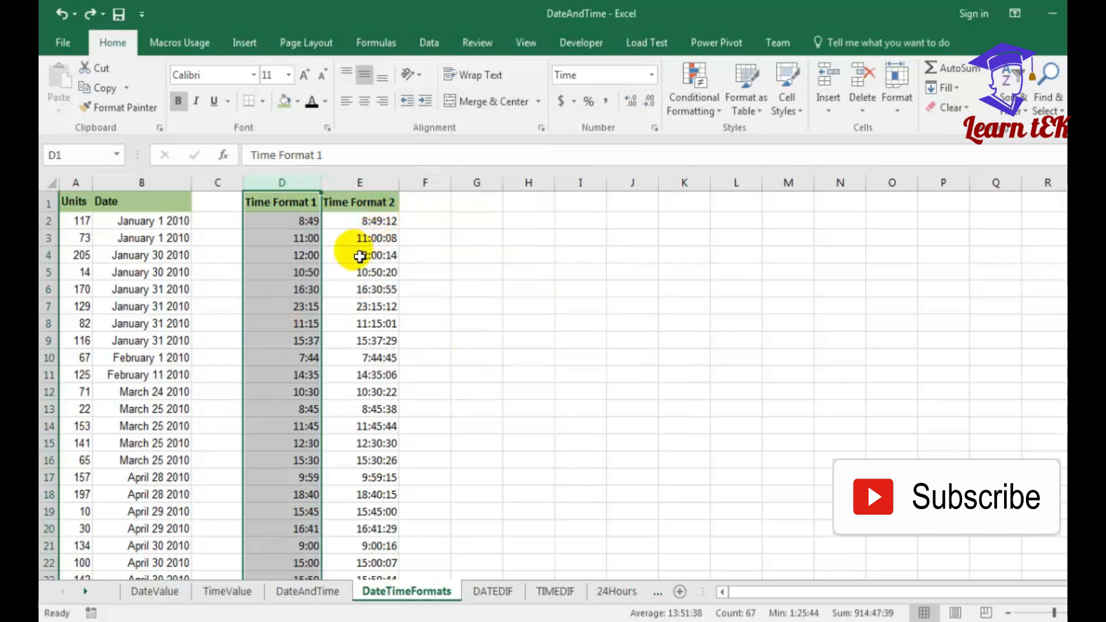
key("Return")
key("Return")
key("Return")
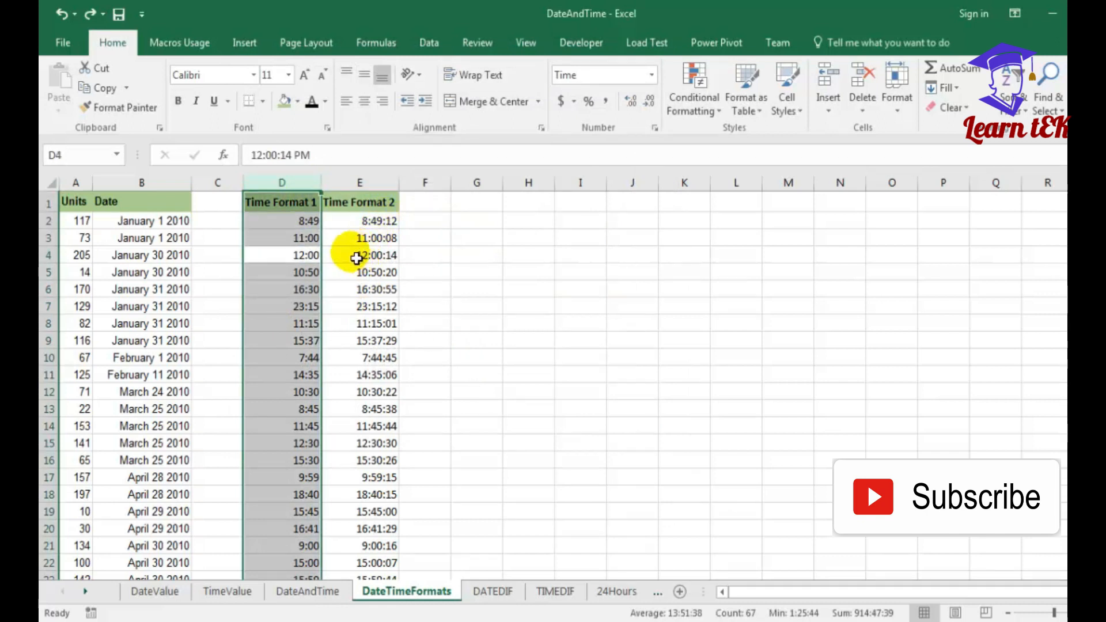
right_click(290, 262)
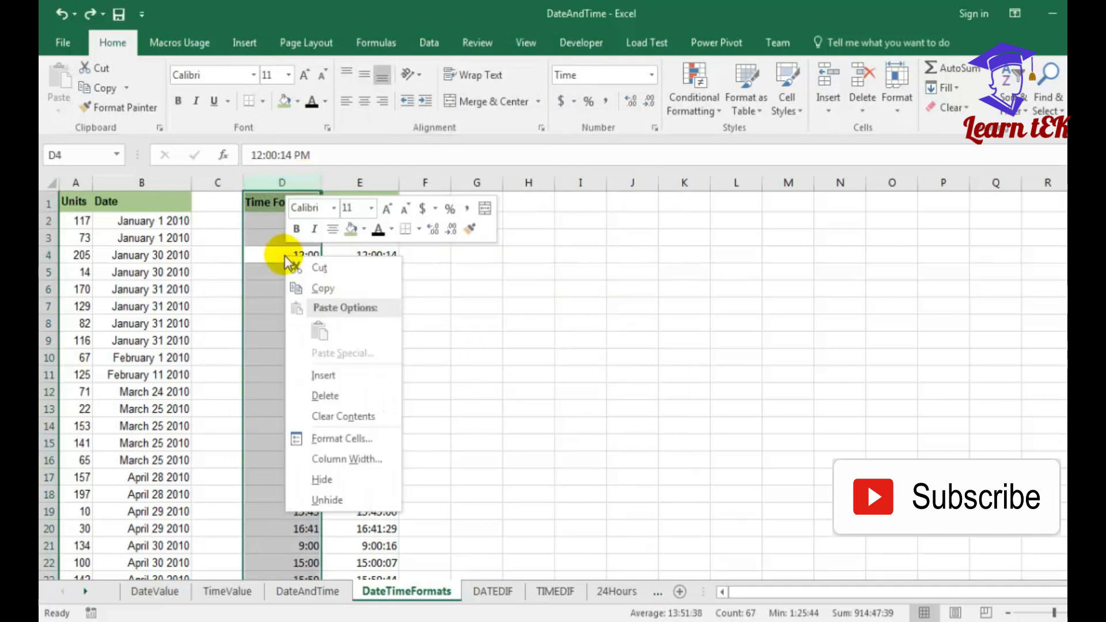
left_click(319, 437)
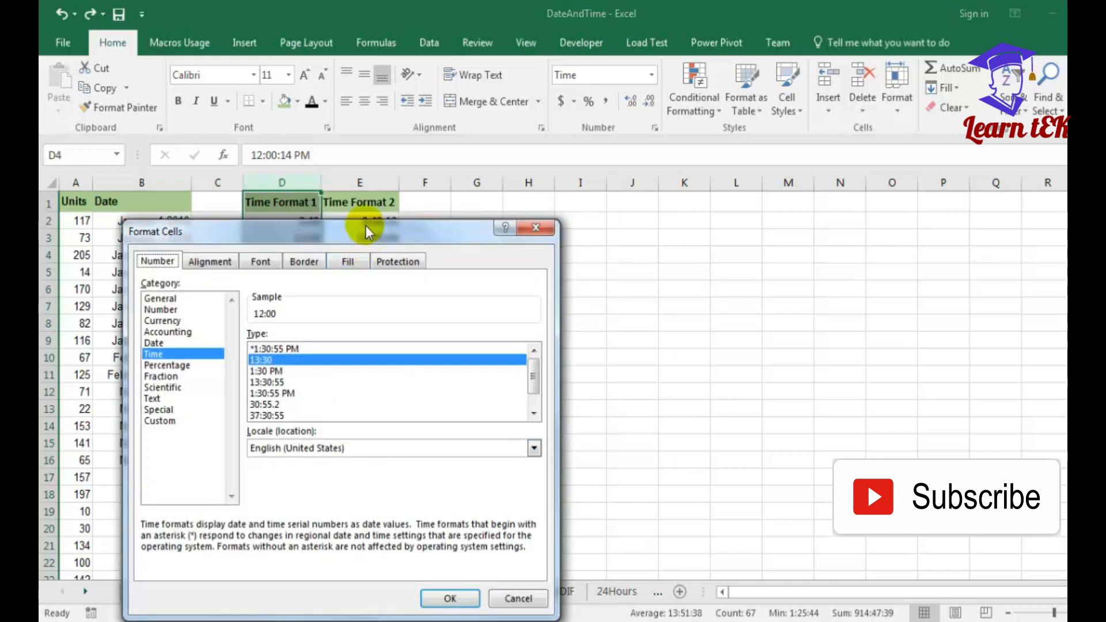
left_click_drag(365, 223, 645, 57)
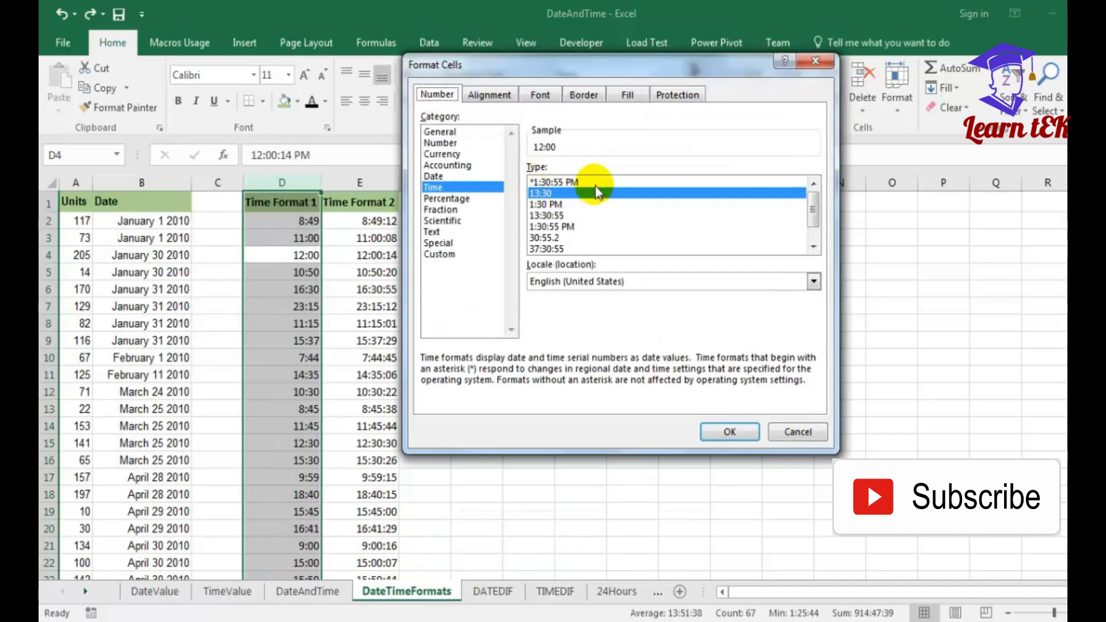
left_click(439, 254)
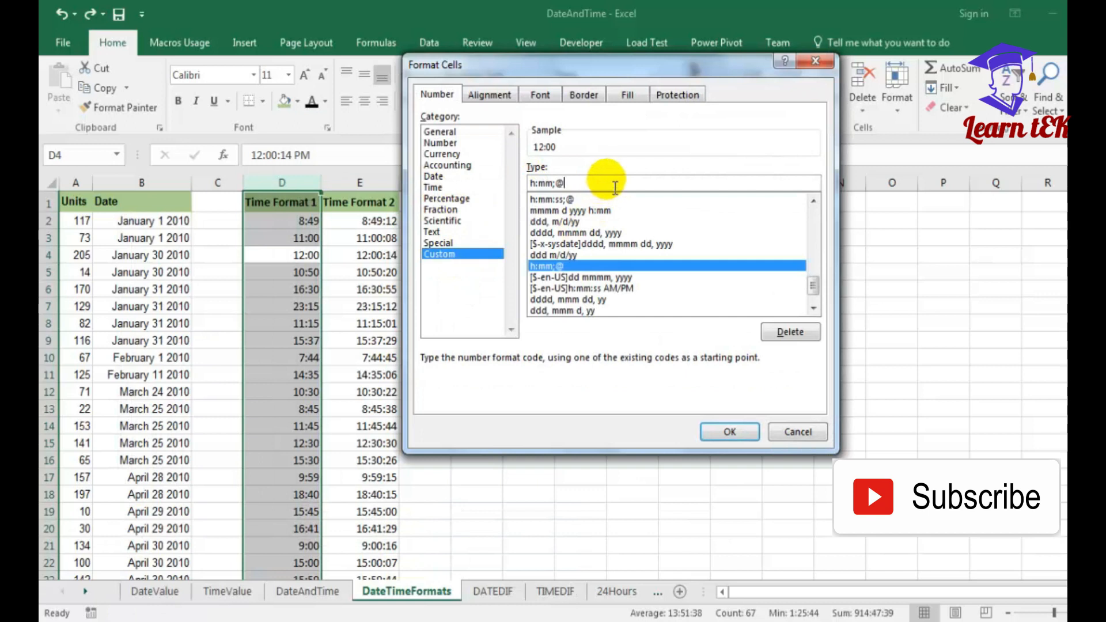
- Rewrite the custom format code as hh:mm:ss AM/PM and apply it to the Time Format 1 column
left_click(631, 185)
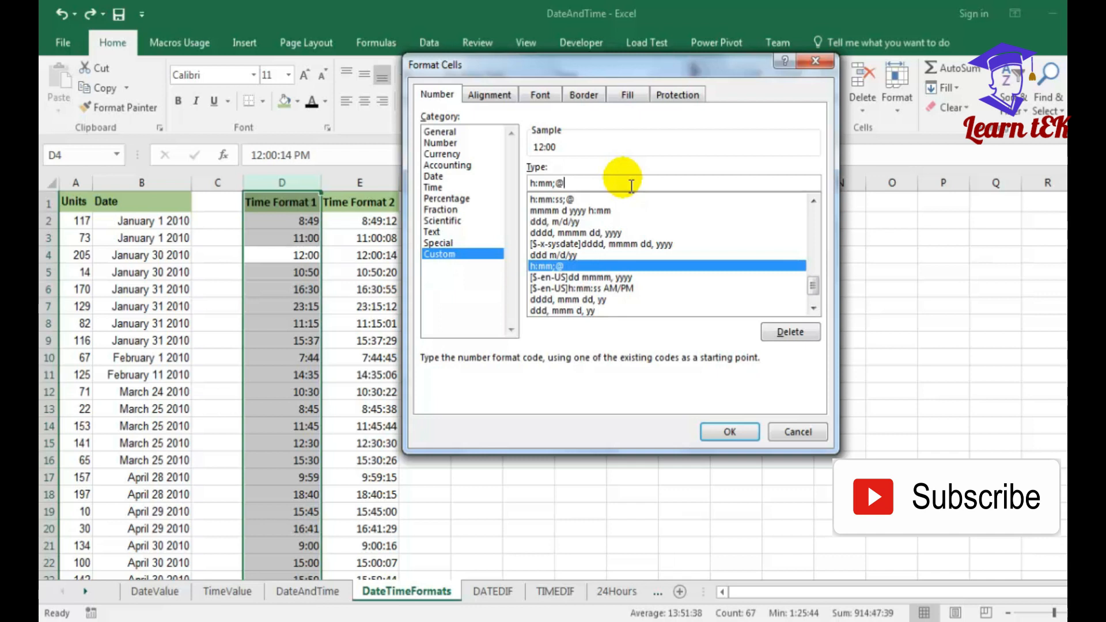
key("BackSpace")
key("BackSpace")
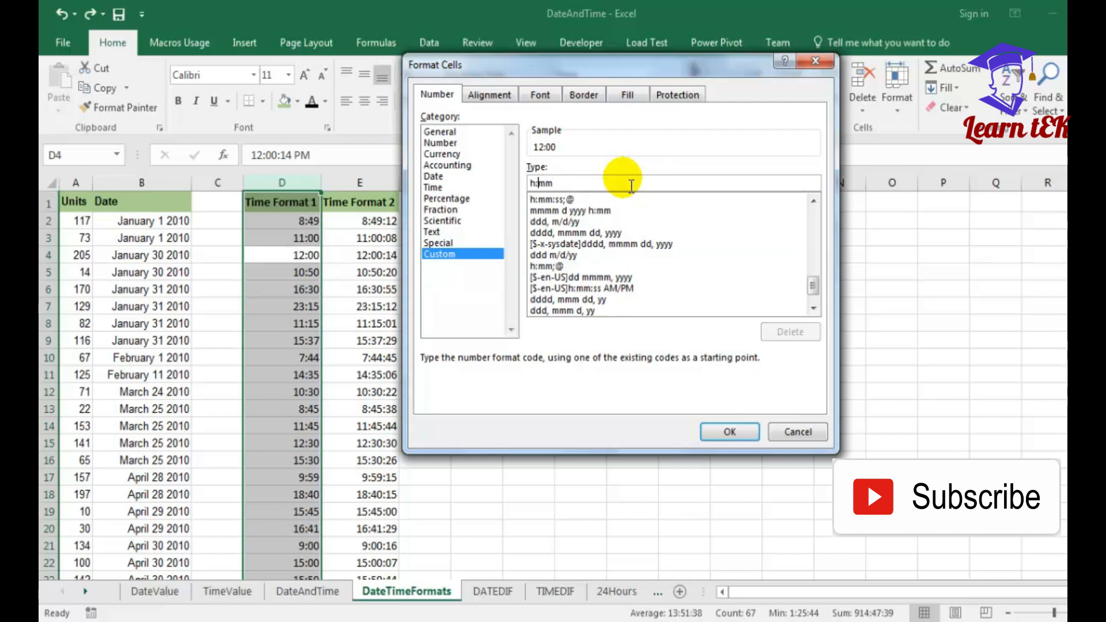
type("h")
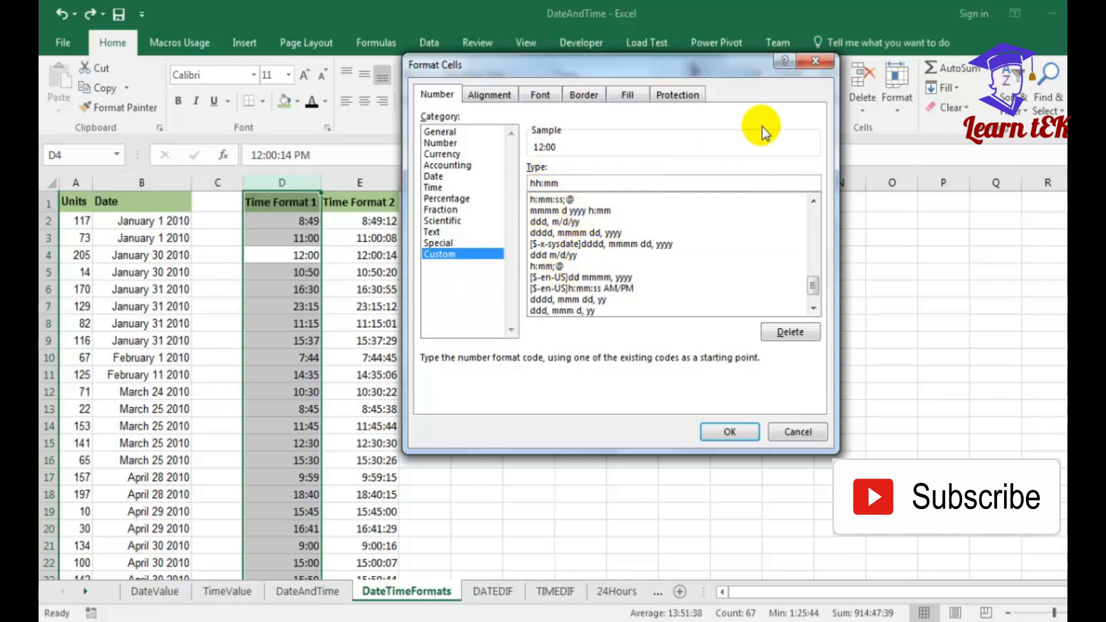
type(":")
type("ss AM/PM")
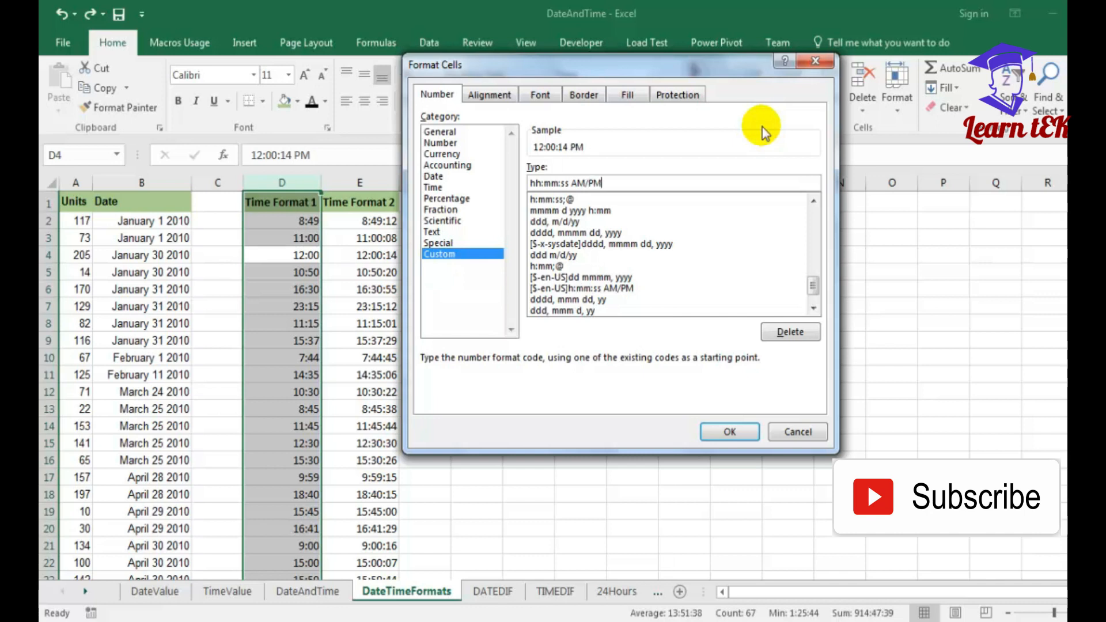
left_click(737, 434)
left_click(276, 222)
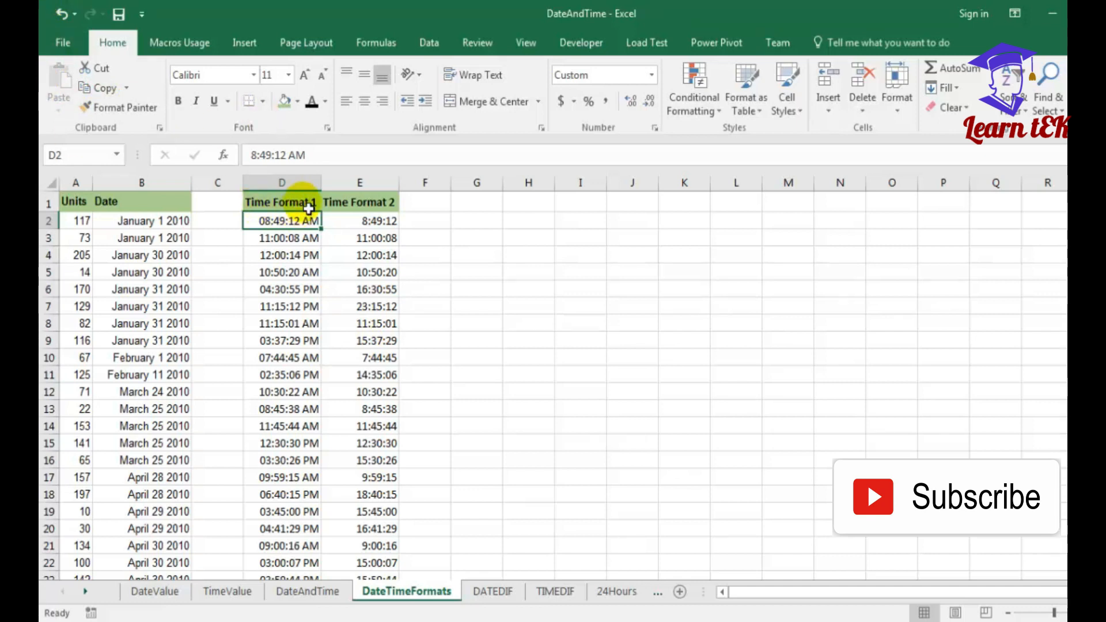
- Reopen the number format of column D, choose the 37:30:55 time type and bring up its custom code
left_click(308, 184)
right_click(304, 183)
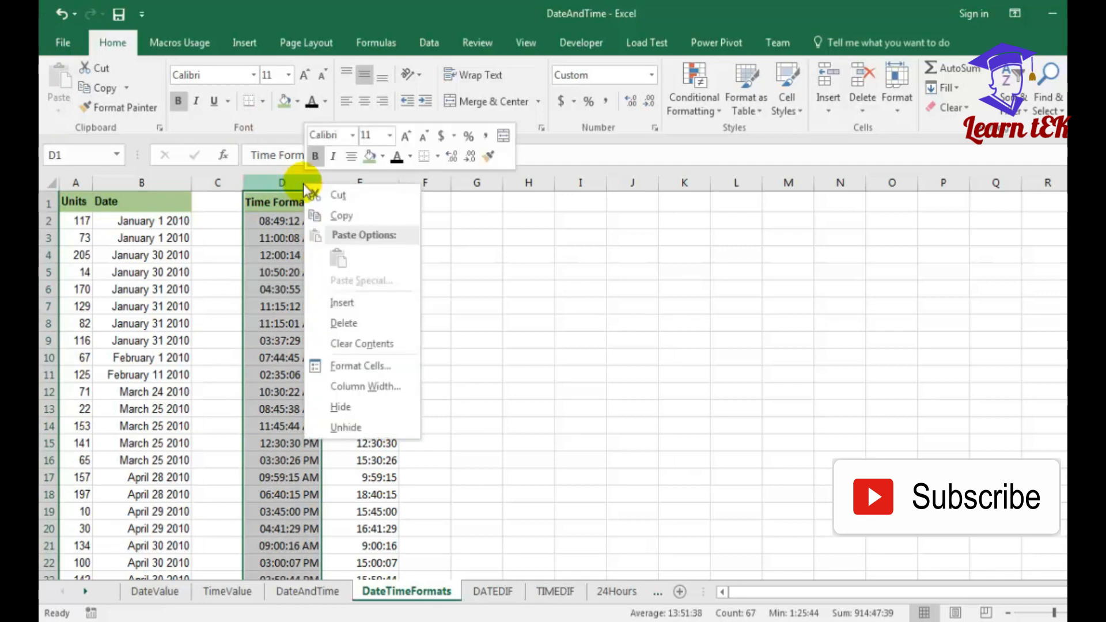
left_click(365, 367)
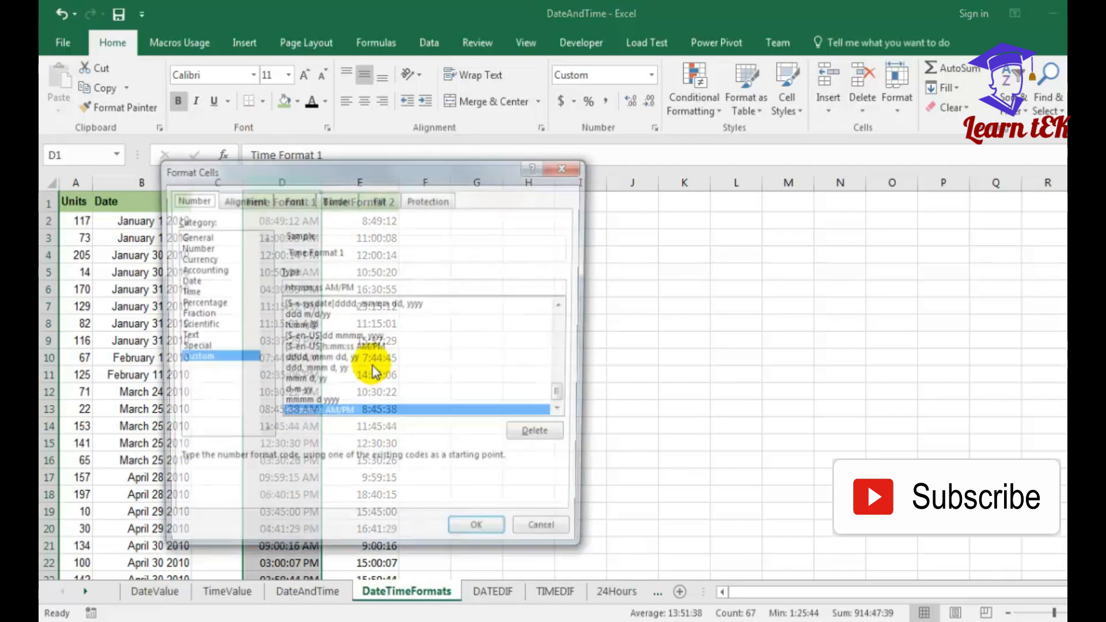
left_click_drag(361, 168, 484, 134)
left_click(326, 259)
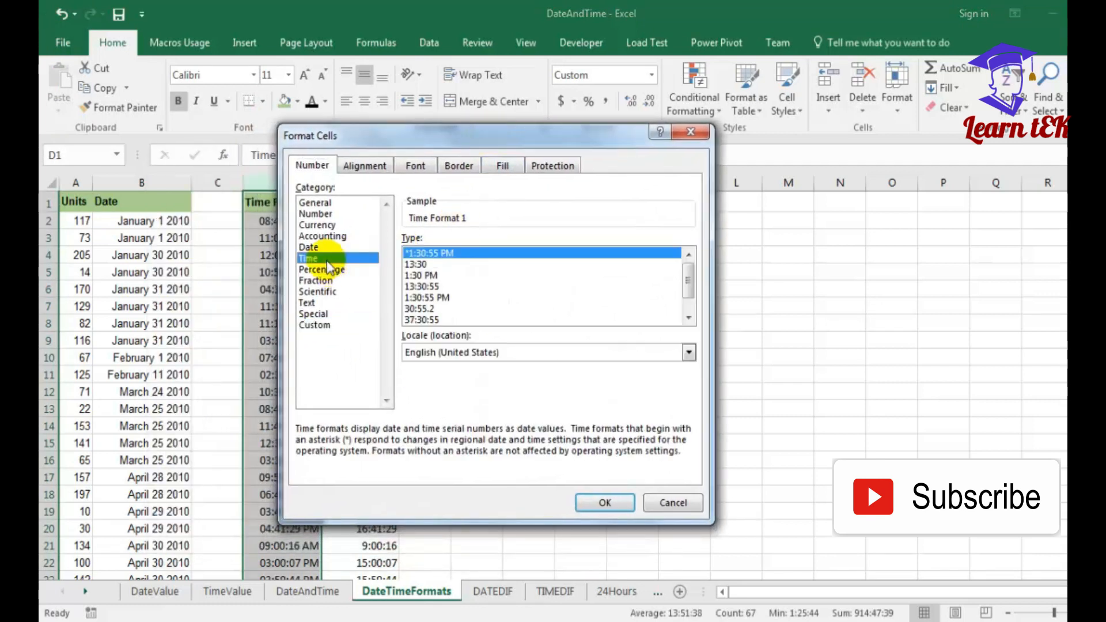
left_click_drag(687, 276, 688, 305)
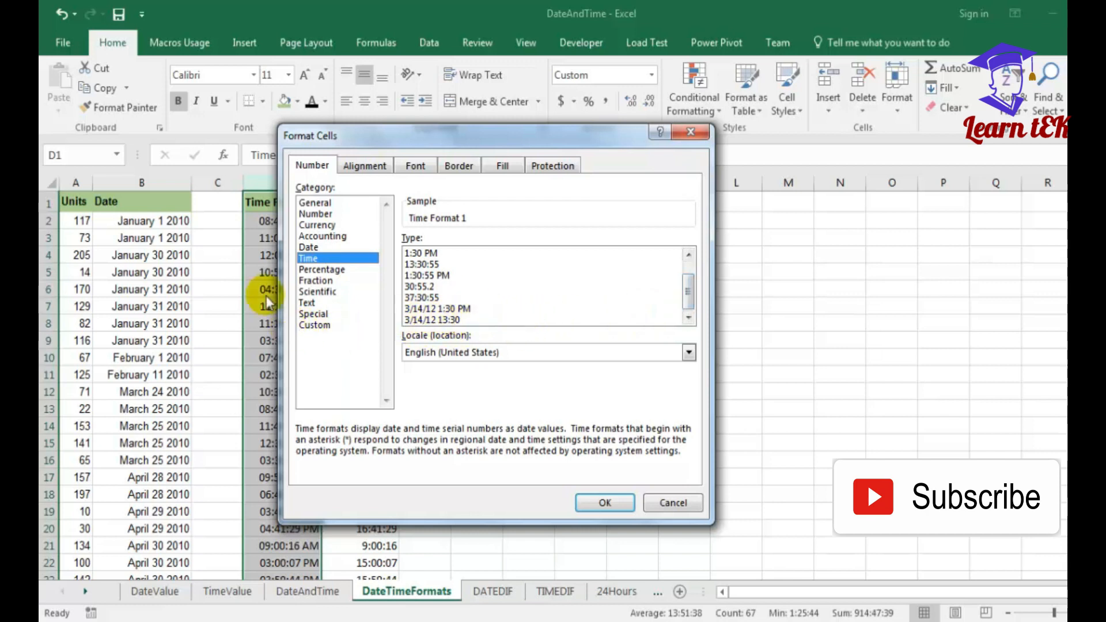
left_click(421, 300)
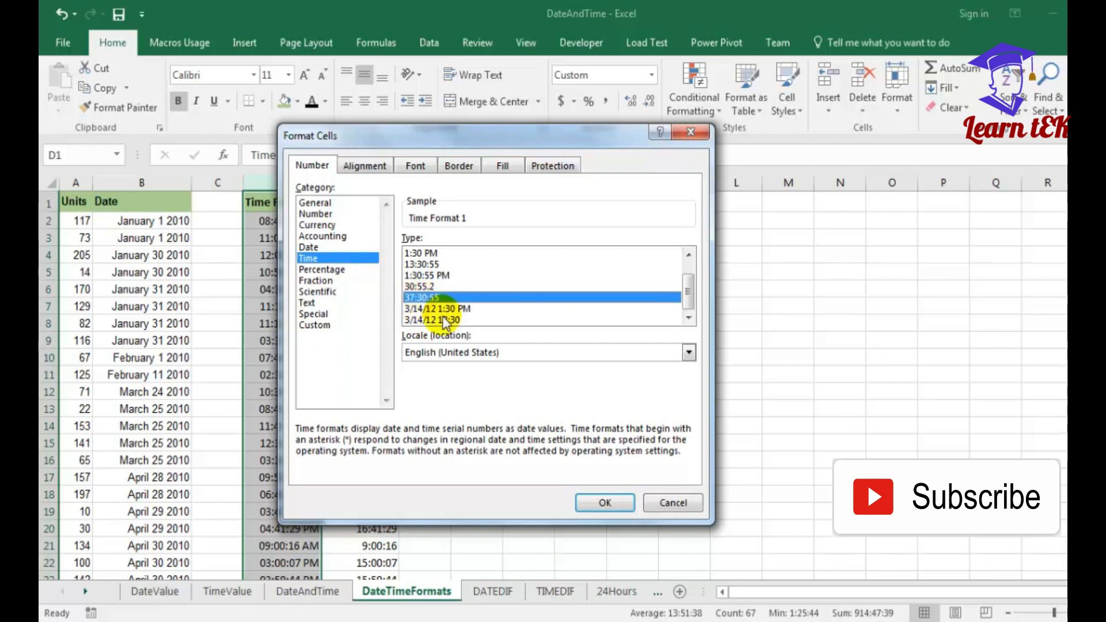
left_click(323, 326)
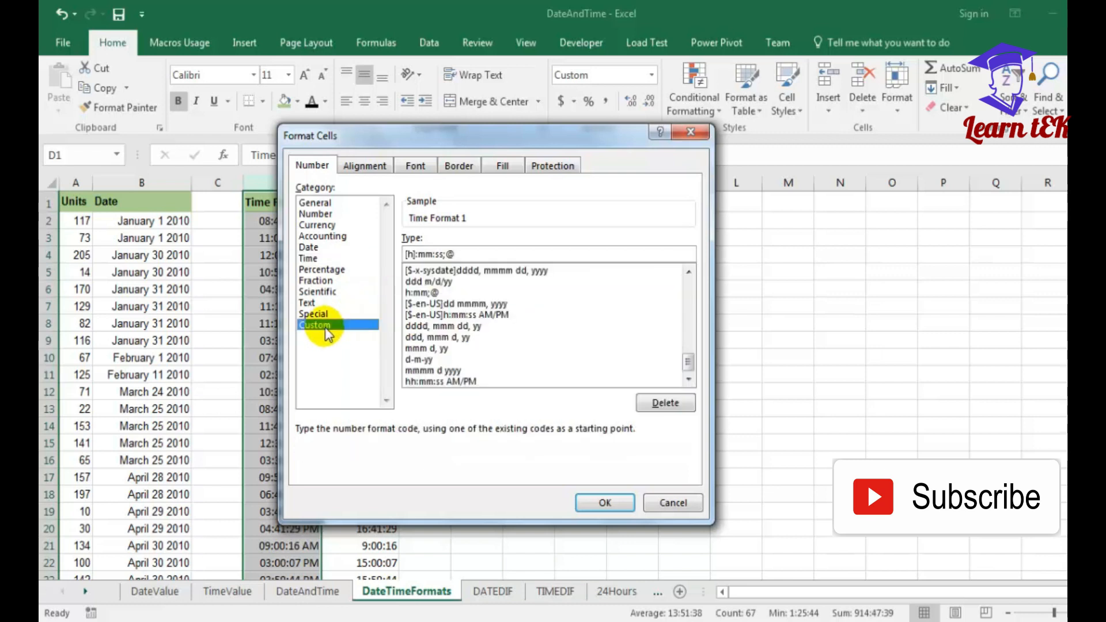
- Shorten the custom format code to [h]:mm:ss and apply it to the Time Format 1 column
left_click(503, 255)
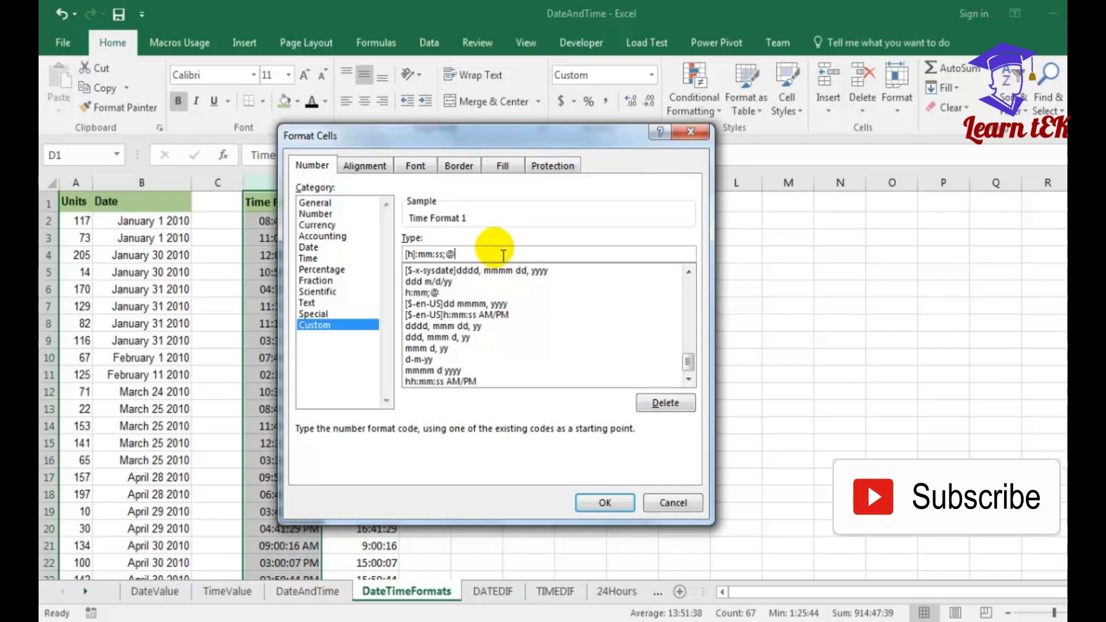
key("BackSpace")
key("BackSpace")
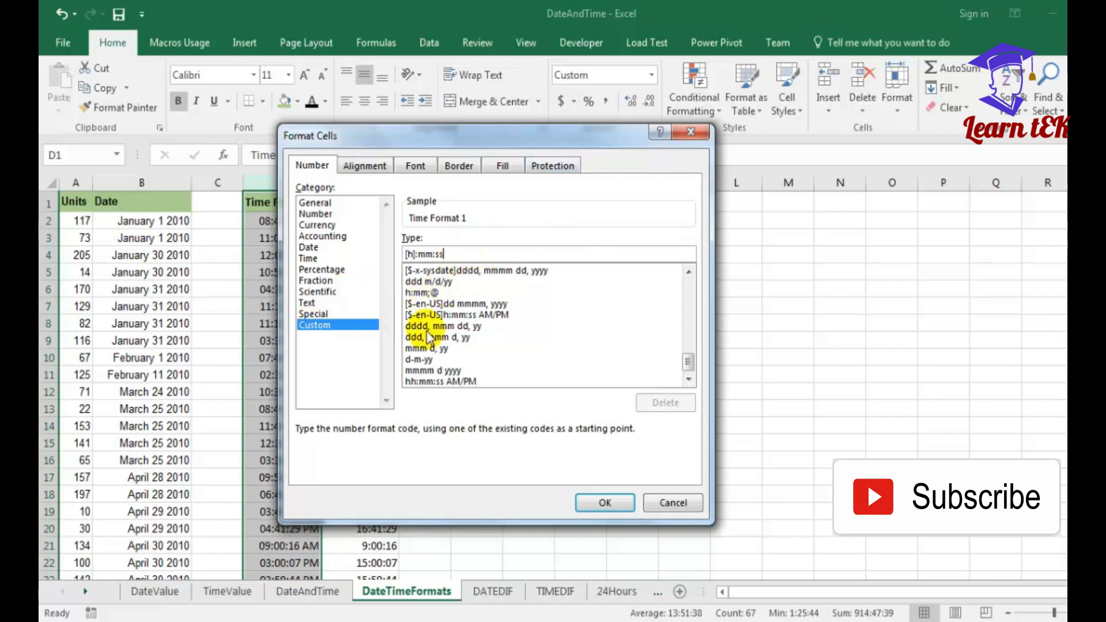
left_click(606, 504)
left_click(280, 246)
left_click(280, 246)
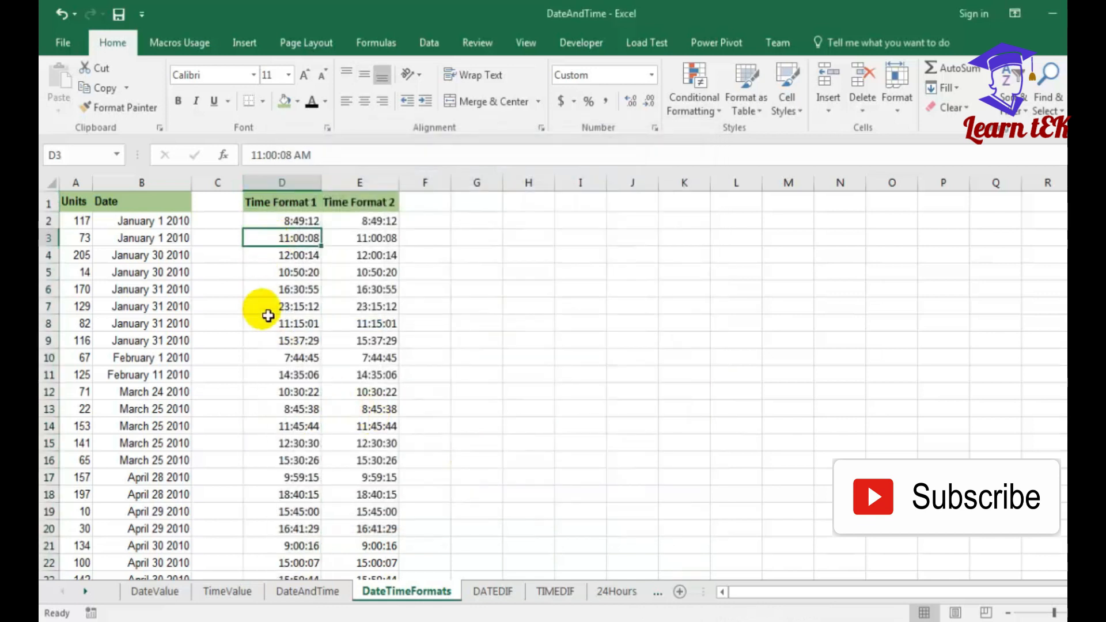
- Examine the reformatted times in column D down to its last row and return to the header row
scroll(265, 345, "down", 12)
scroll(267, 348, "down", 3)
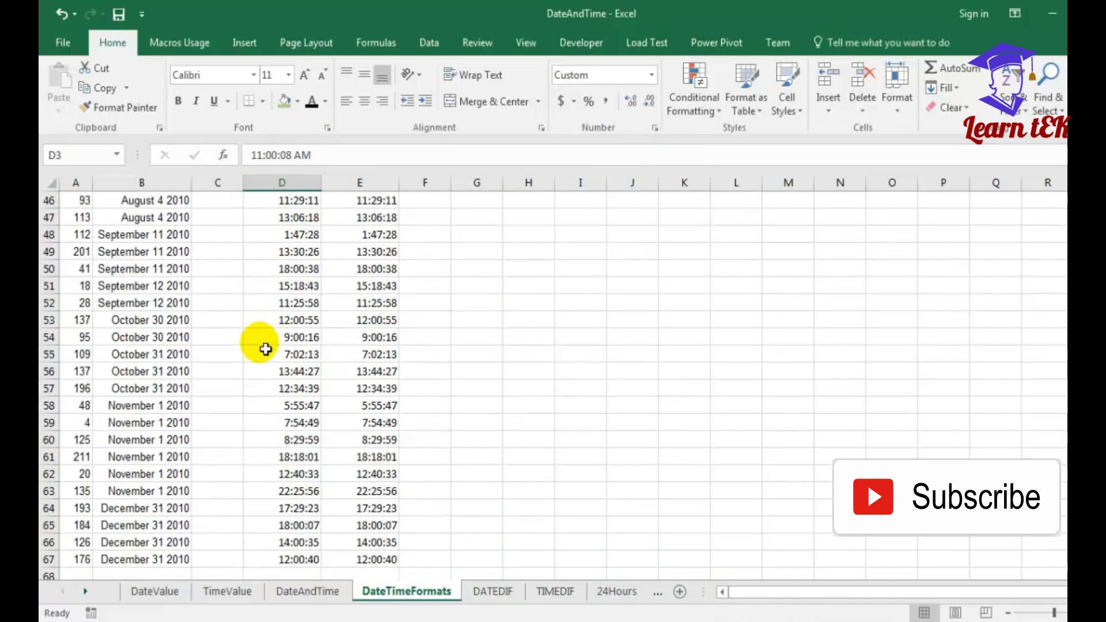
left_click(271, 560)
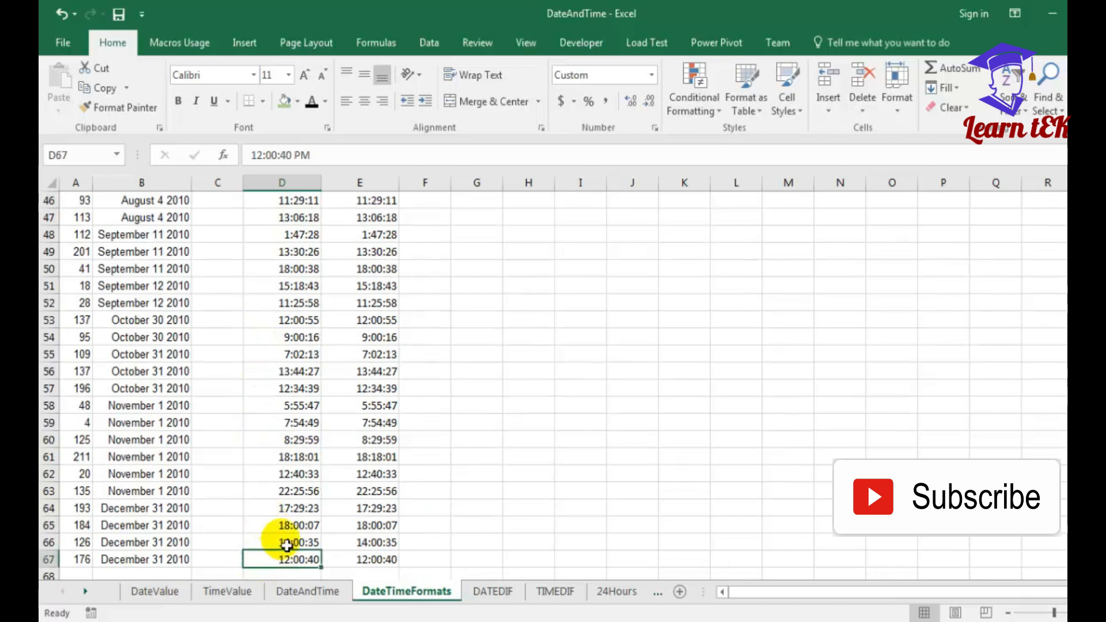
key("ctrl+Up")
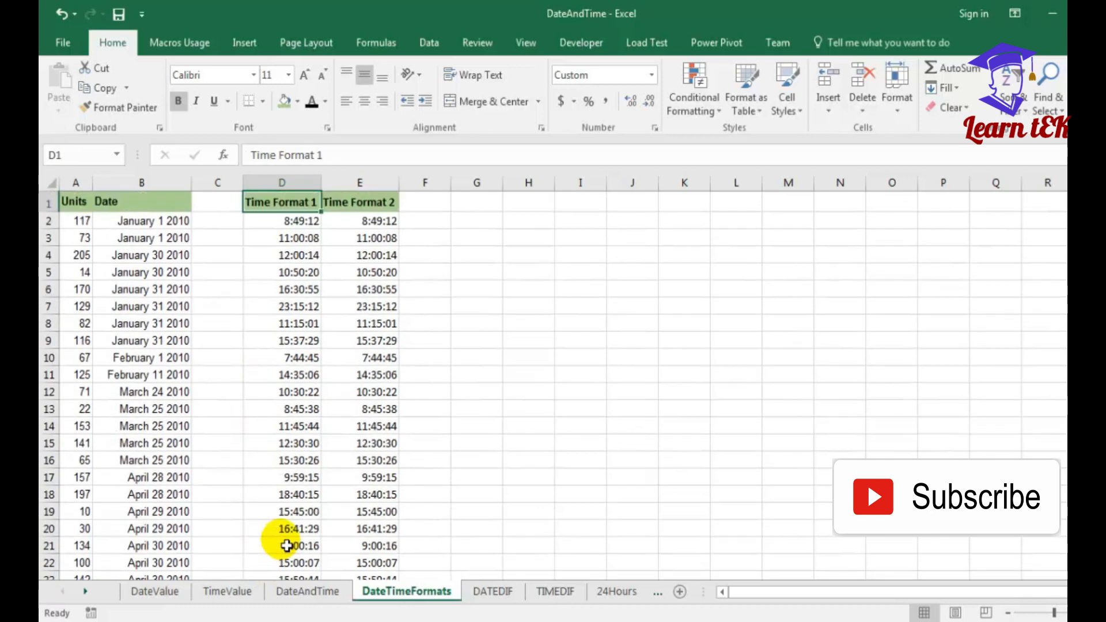
key("Down")
key("Up")
key("Right")
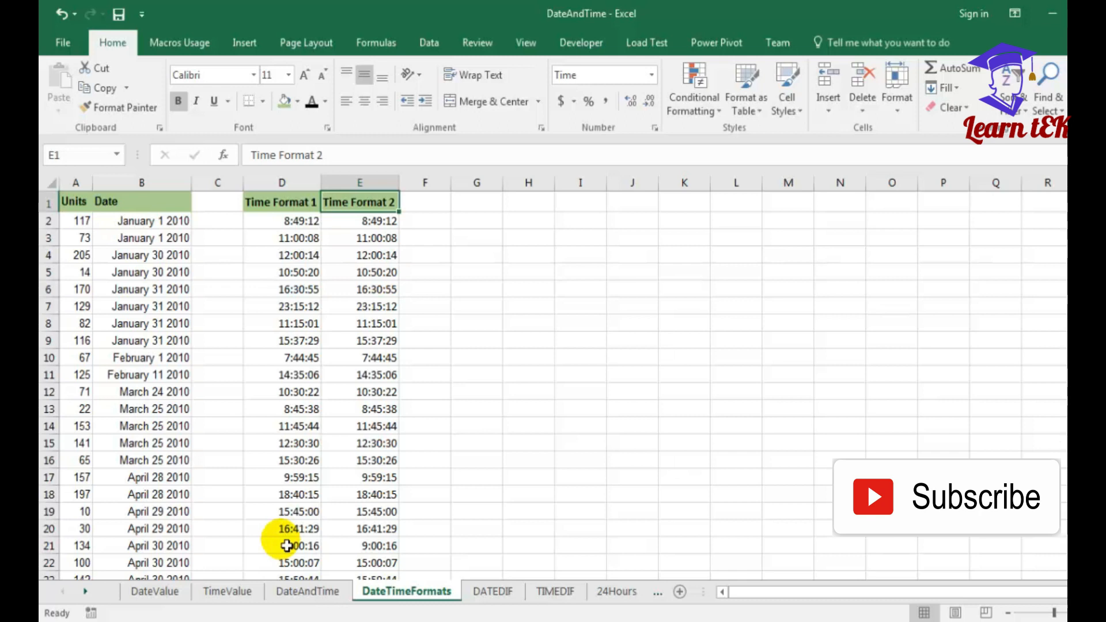
- Undo the last format change in the Time Format 2 column and make E8 the active cell
key("ctrl+z")
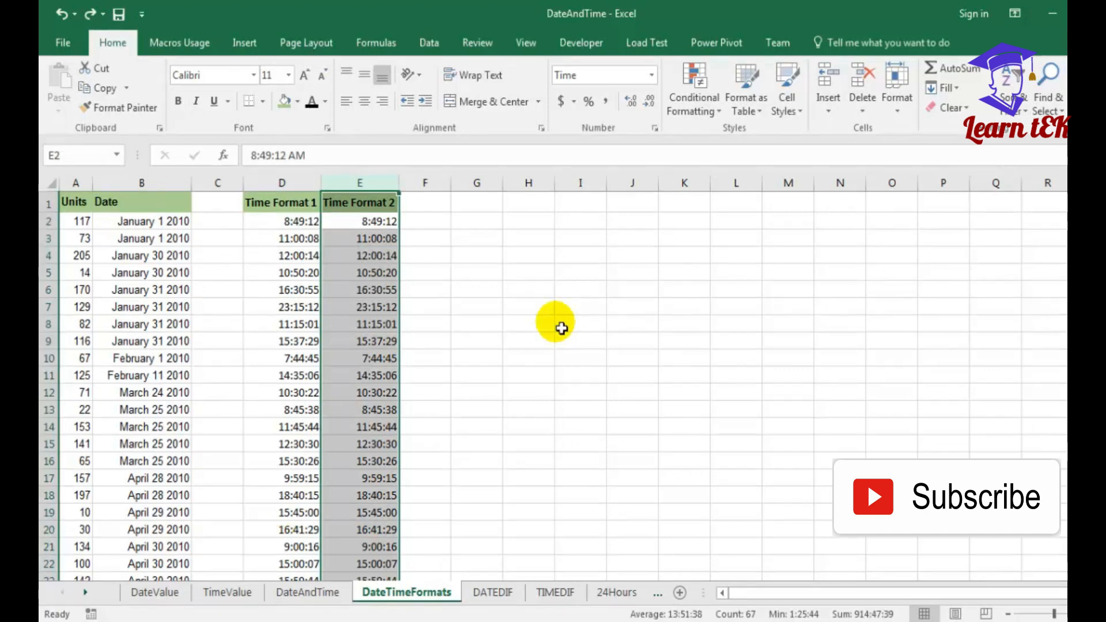
key("Down")
key("Down")
key("Down")
key("Down")
key("Down")
key("Down")
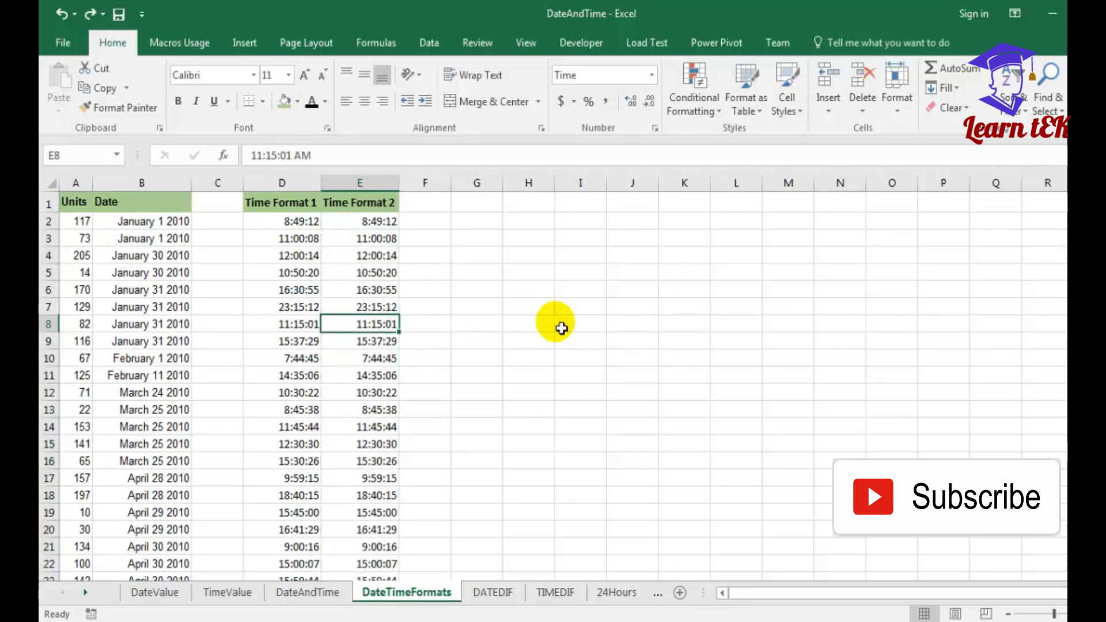
- Open the number format of column E, choose the 1:30:55 PM time type and bring up its custom code
key("ctrl+space")
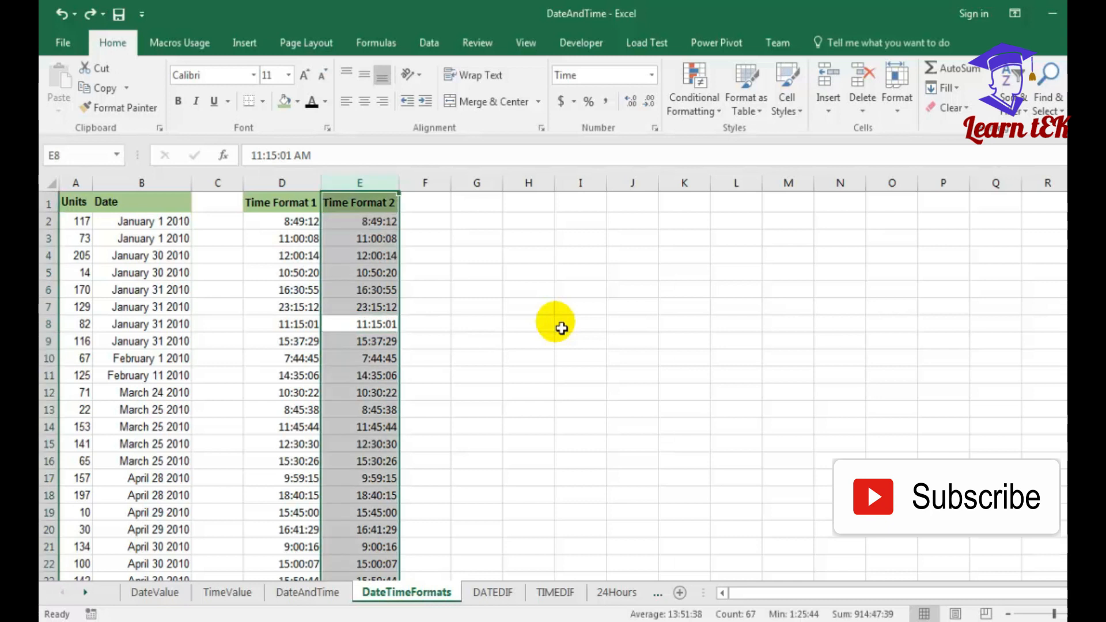
key("ctrl+1")
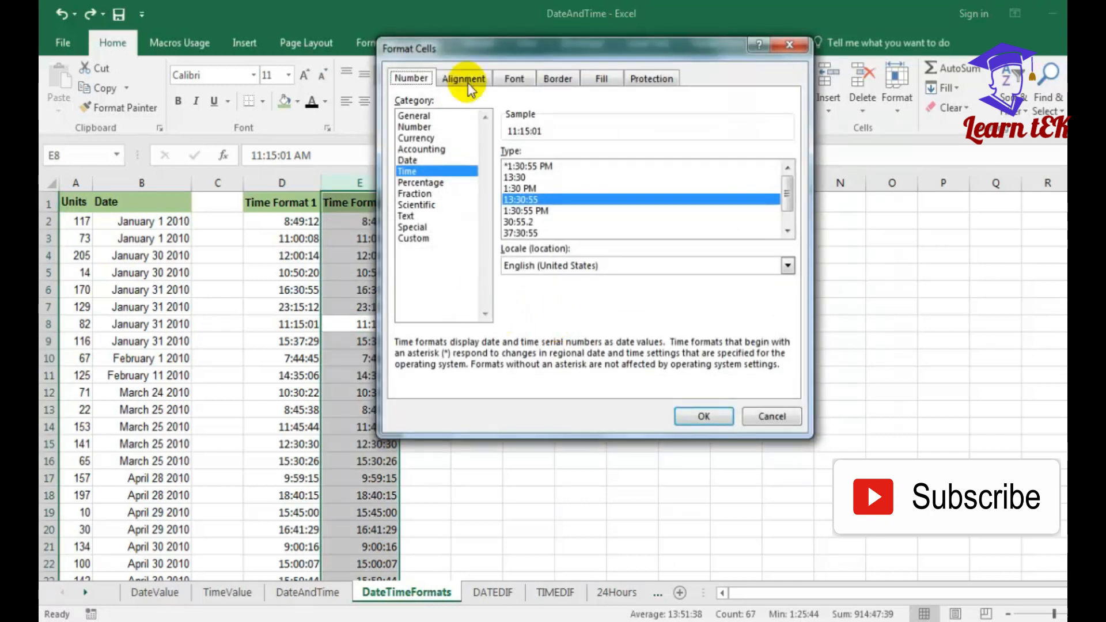
left_click_drag(618, 43, 741, 67)
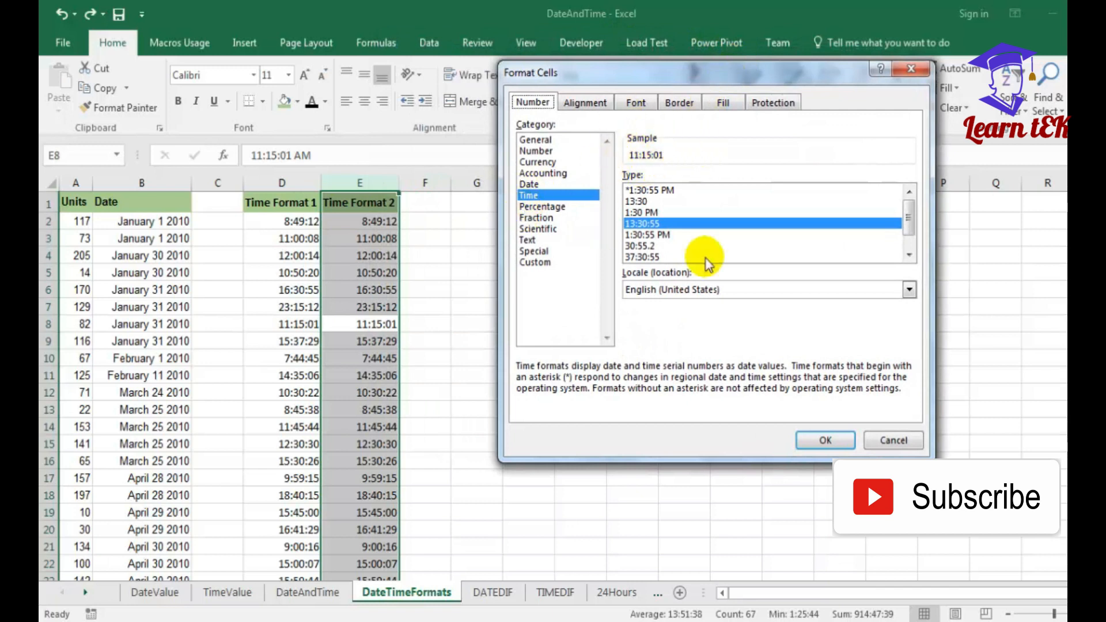
left_click(908, 253)
left_click(908, 253)
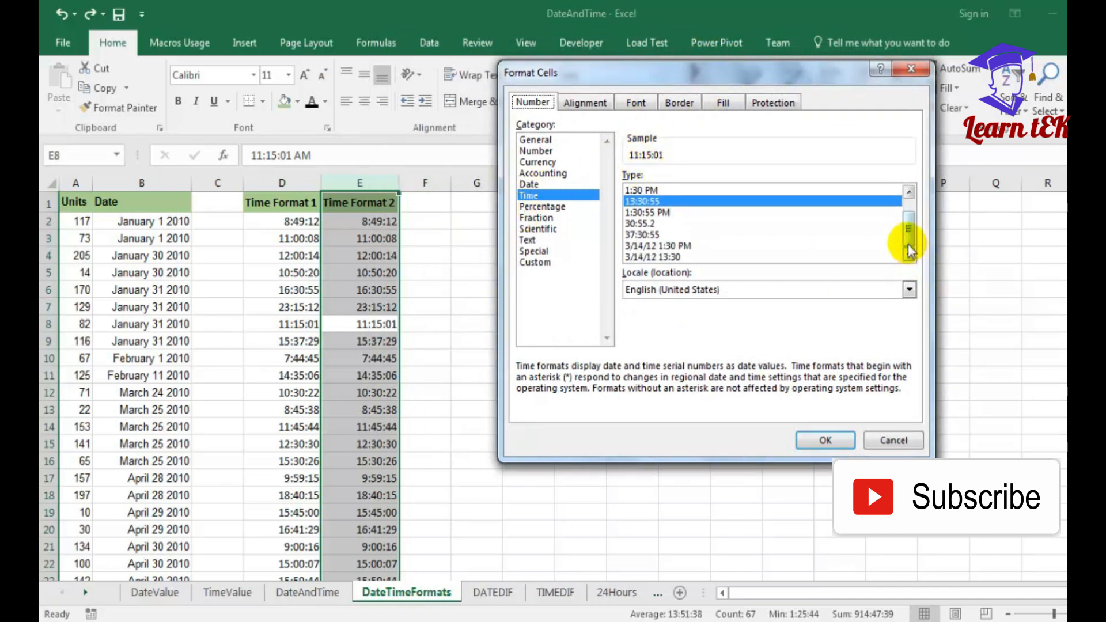
left_click(652, 214)
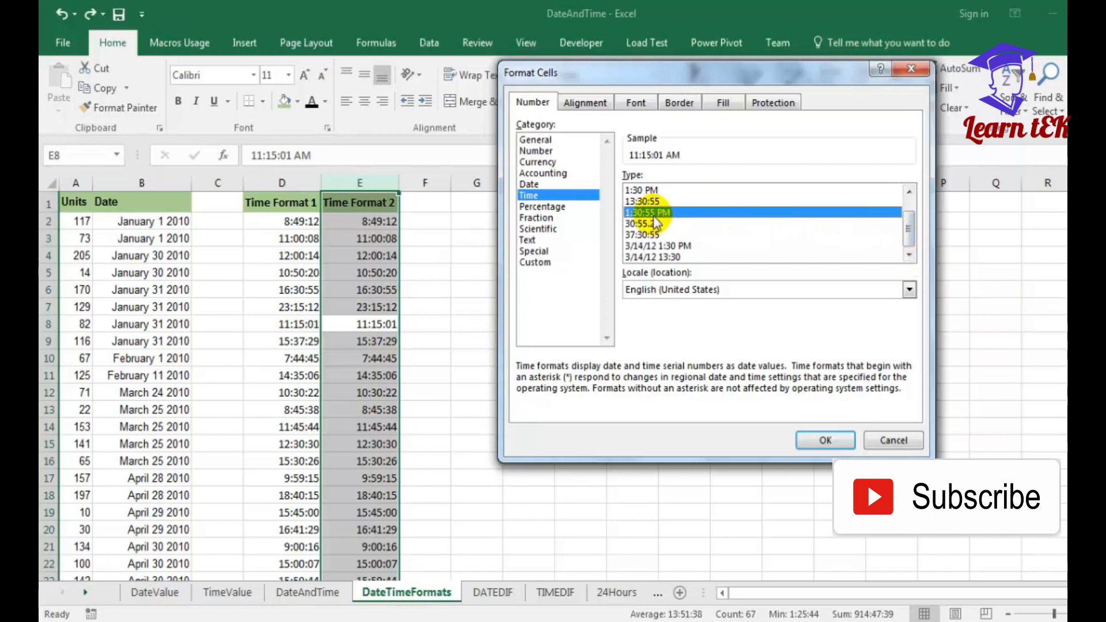
left_click(539, 262)
- Strip the [$-en-US] prefix and the ;@ ending from the custom code, leaving h:mm:ss AM/PM
left_click(763, 196)
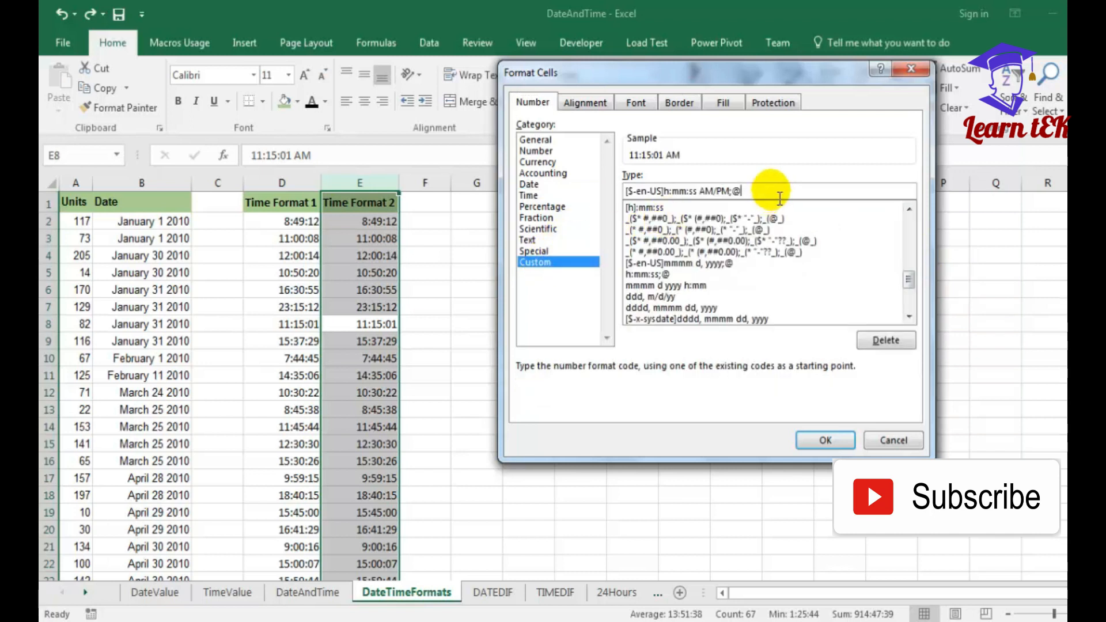
key("BackSpace")
key("BackSpace")
key("BackSpace")
type("M")
key("Home")
key("Delete")
key("Delete")
key("Delete")
key("Delete")
key("Delete")
key("Delete")
key("Delete")
key("Delete")
key("Delete")
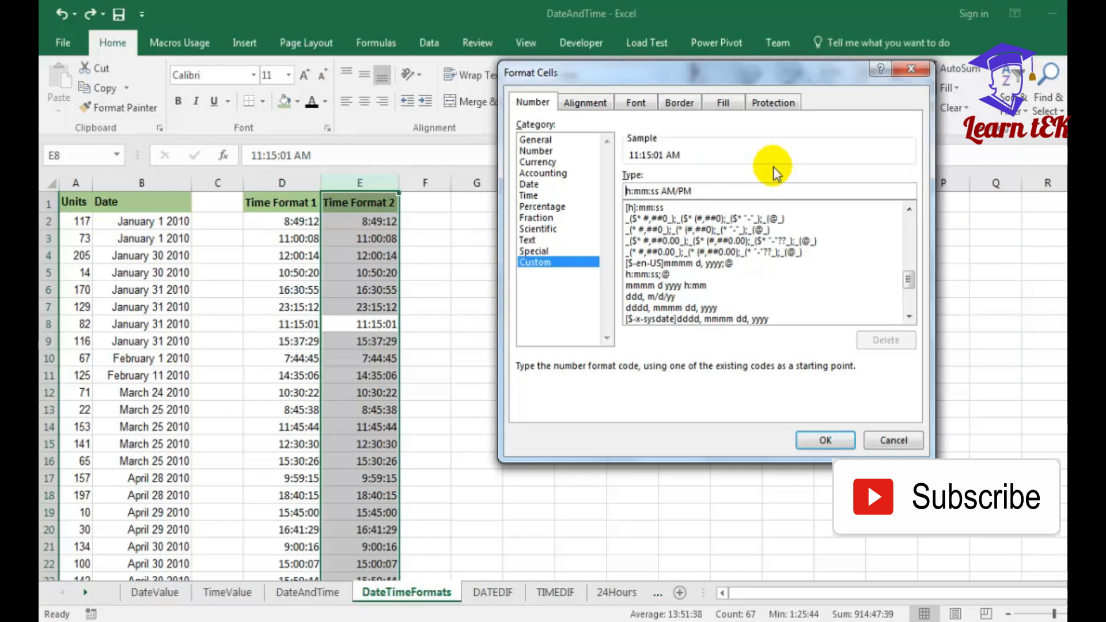
- Reduce the minutes and seconds to single letters, making the code h:m:s AM/PM, and apply it to the Time Format 2 column
key("Right")
key("Right")
key("Right")
key("Delete")
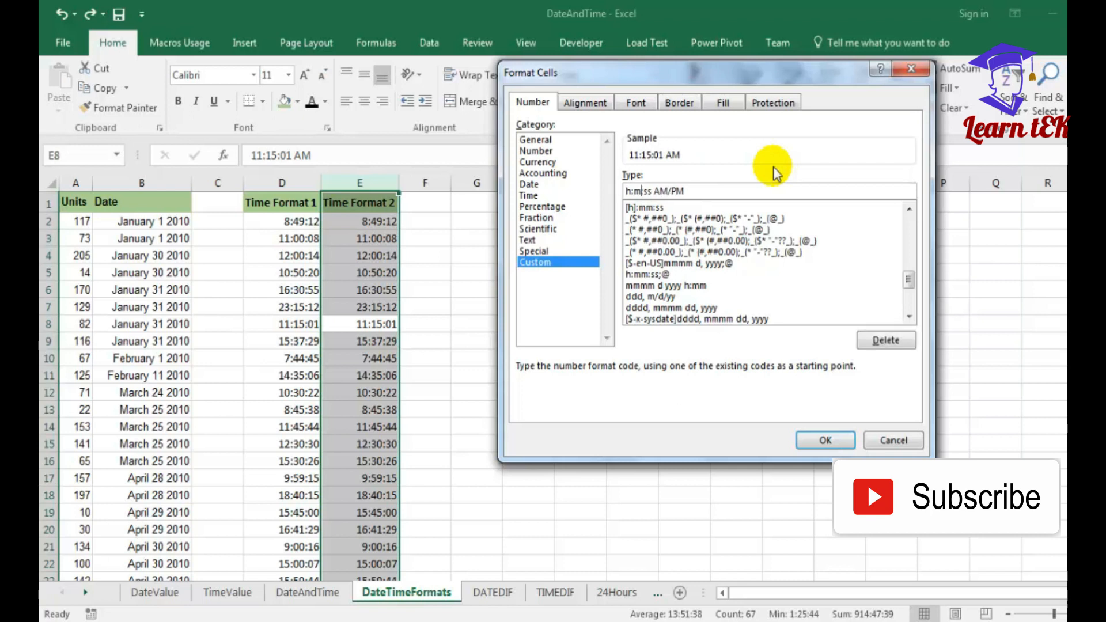
key("Right")
key("Right")
key("Delete")
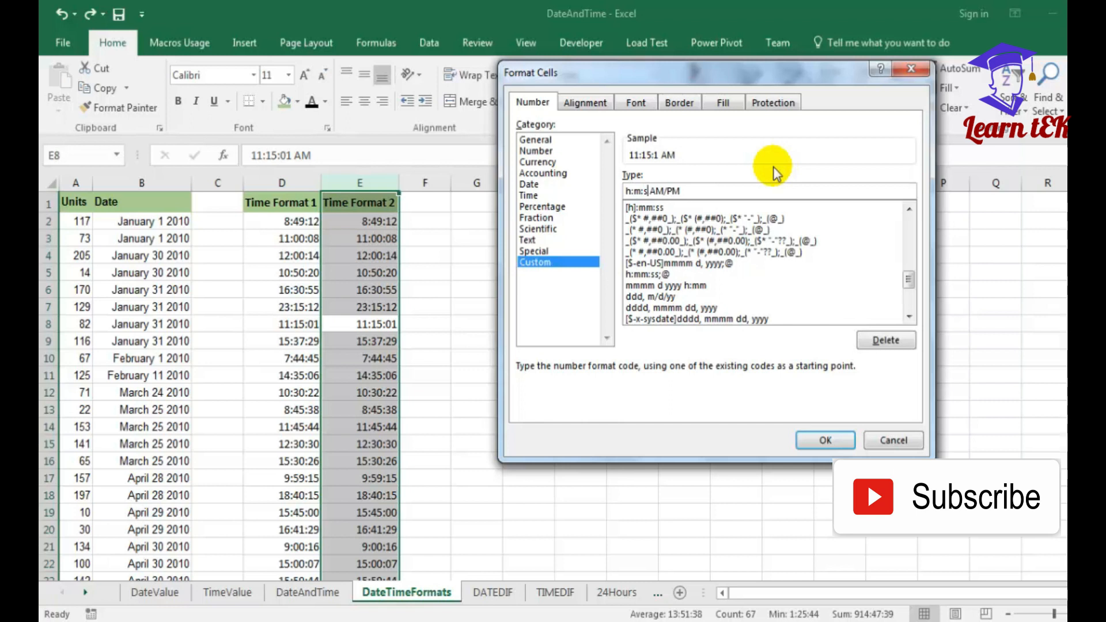
left_click(824, 439)
left_click(360, 360)
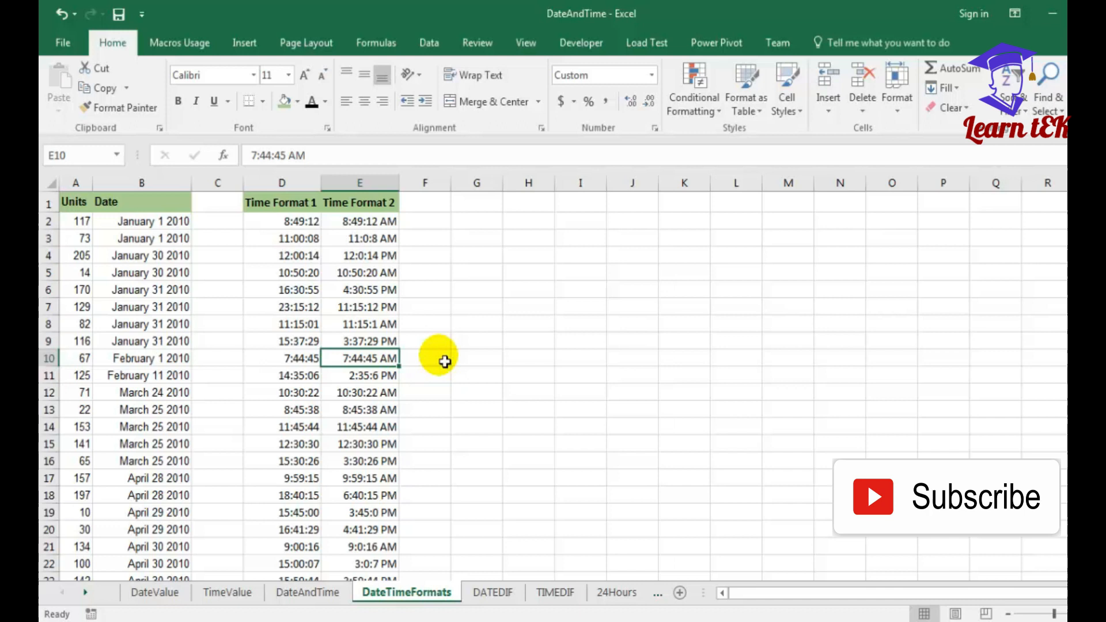
- Examine how single-digit minutes and seconds are displayed in the Time Format 2 column down to row 19
key("Down")
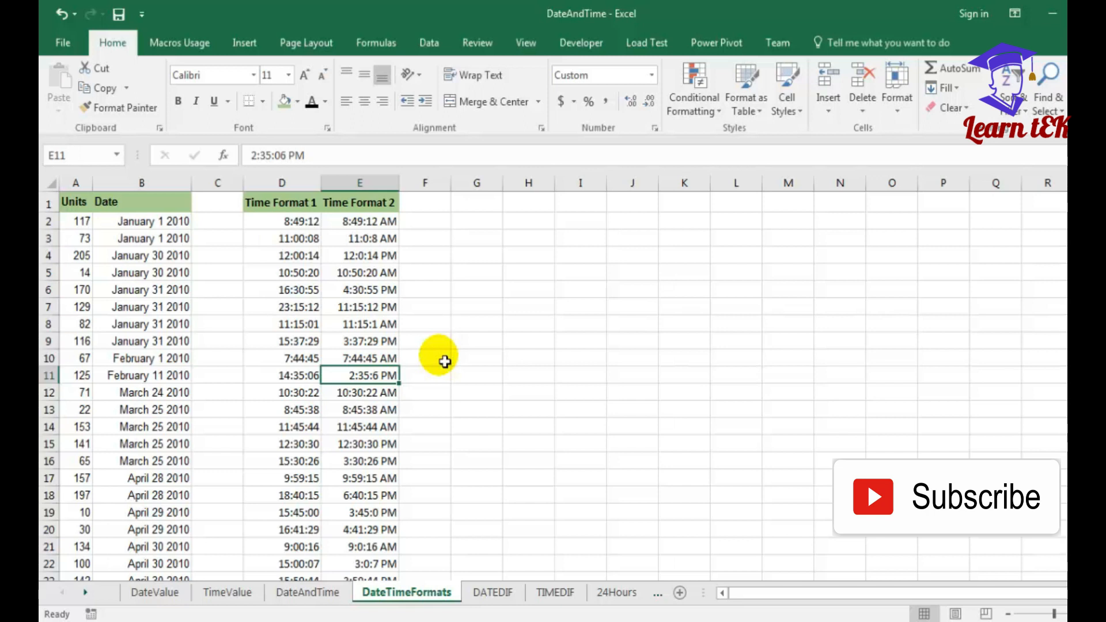
key("Down")
key("Down")
key("Down")
key("Down")
key("Down")
key("Down")
key("Down")
key("Down")
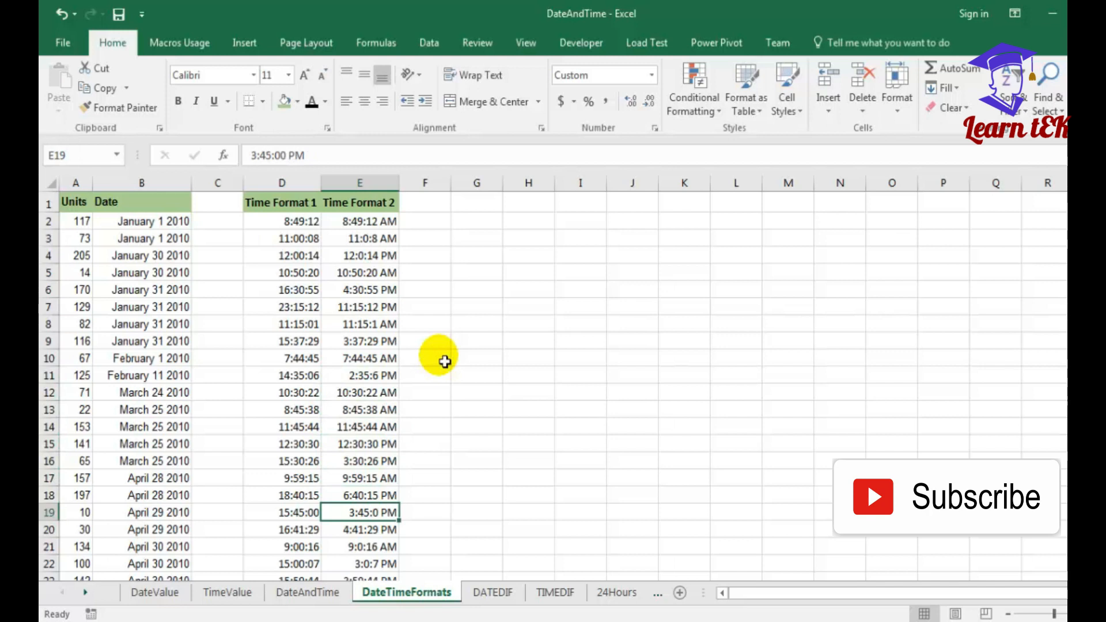
key("ctrl+Up")
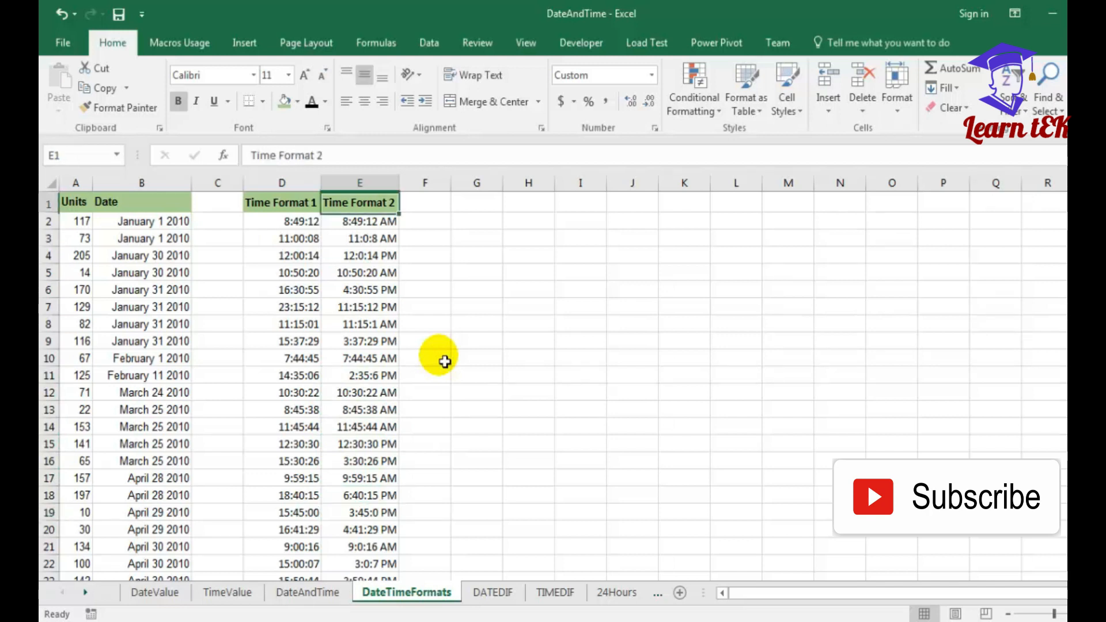
- Reopen the number format of column E with E4 as sample and extend its custom code to hh:mm:ss AM/PM
key("ctrl+shift+Down")
key("Down")
key("Down")
key("Down")
key("ctrl+space")
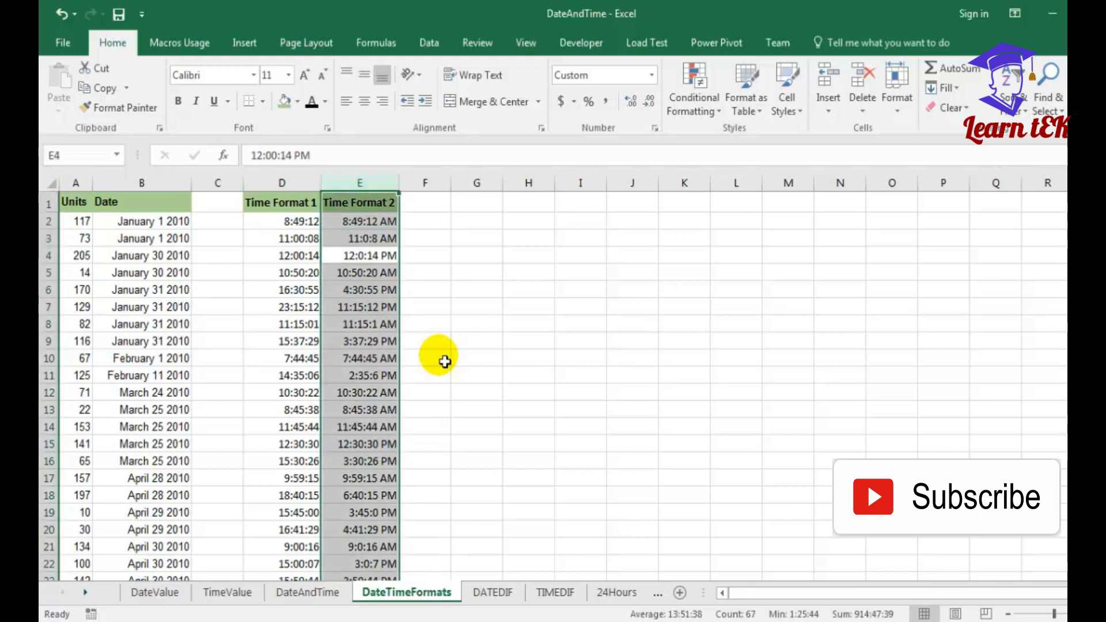
key("ctrl+1")
left_click(703, 193)
key("ctrl+Left")
key("Home")
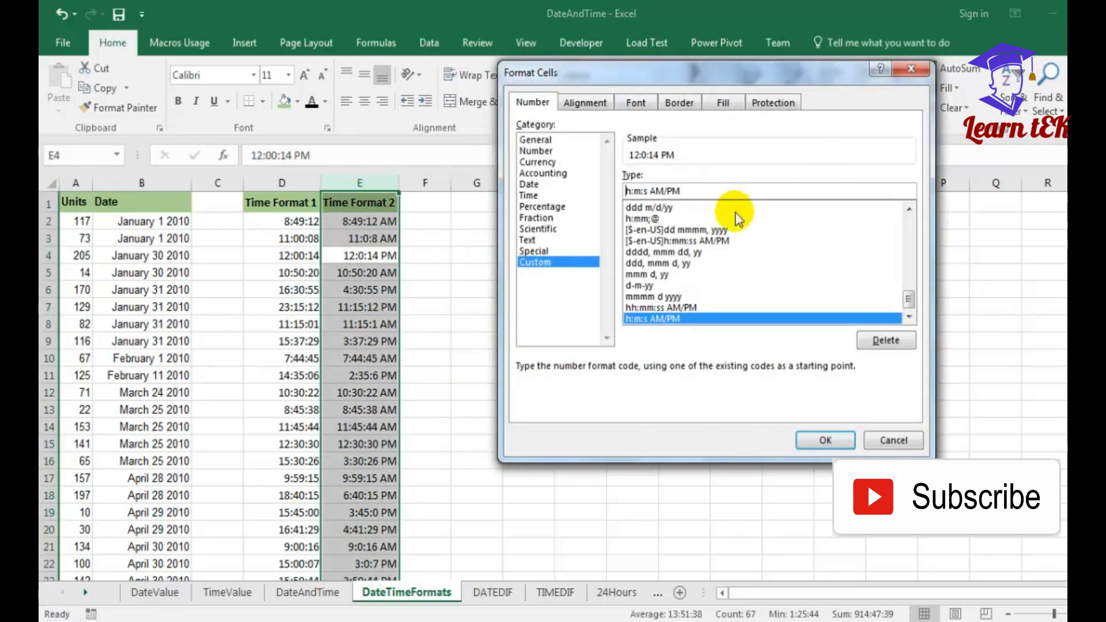
type("h")
key("Right")
key("Right")
type("m")
key("Right")
key("Right")
type("s")
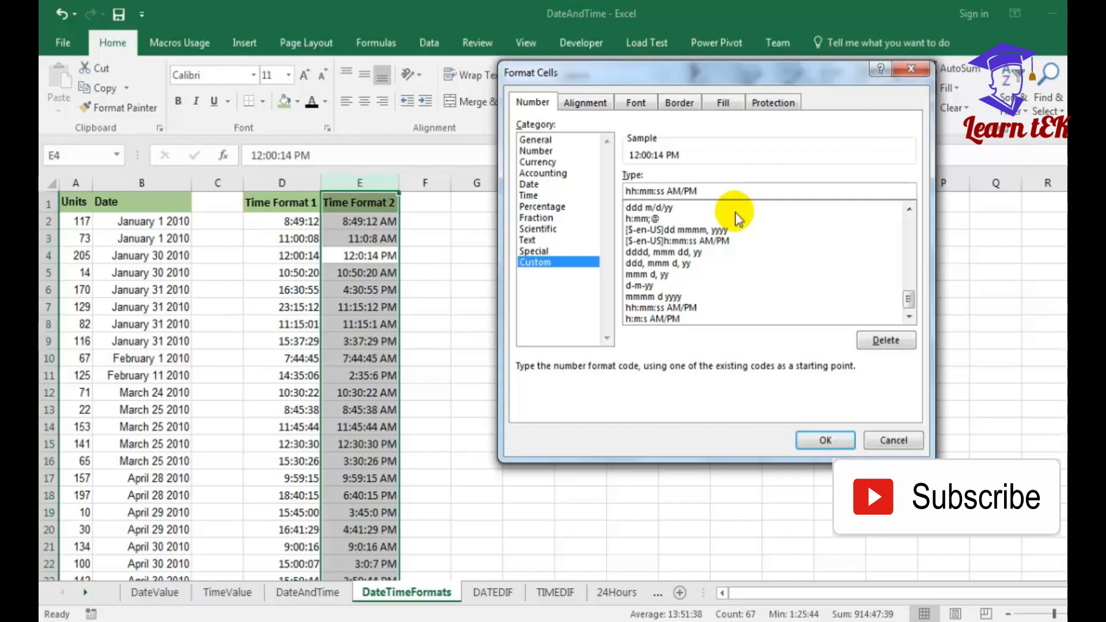
- Remove the AM/PM part from the custom code, leaving hh:mm:ss, and apply it to the Time Format 2 column
key("Delete")
key("Delete")
key("Delete")
key("Delete")
key("Delete")
key("Delete")
left_click(823, 441)
left_click(368, 323)
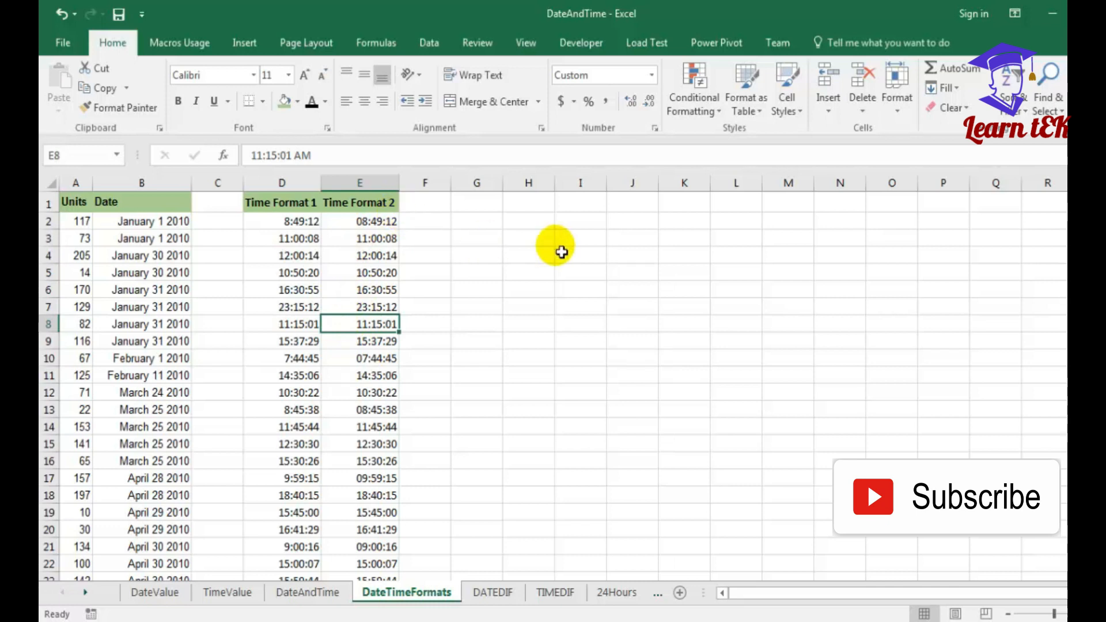
- Add AM/PM back to the custom code of column E, making it hh:mm:ss AM/PM, apply it and check the times
key("ctrl+space")
key("ctrl+1")
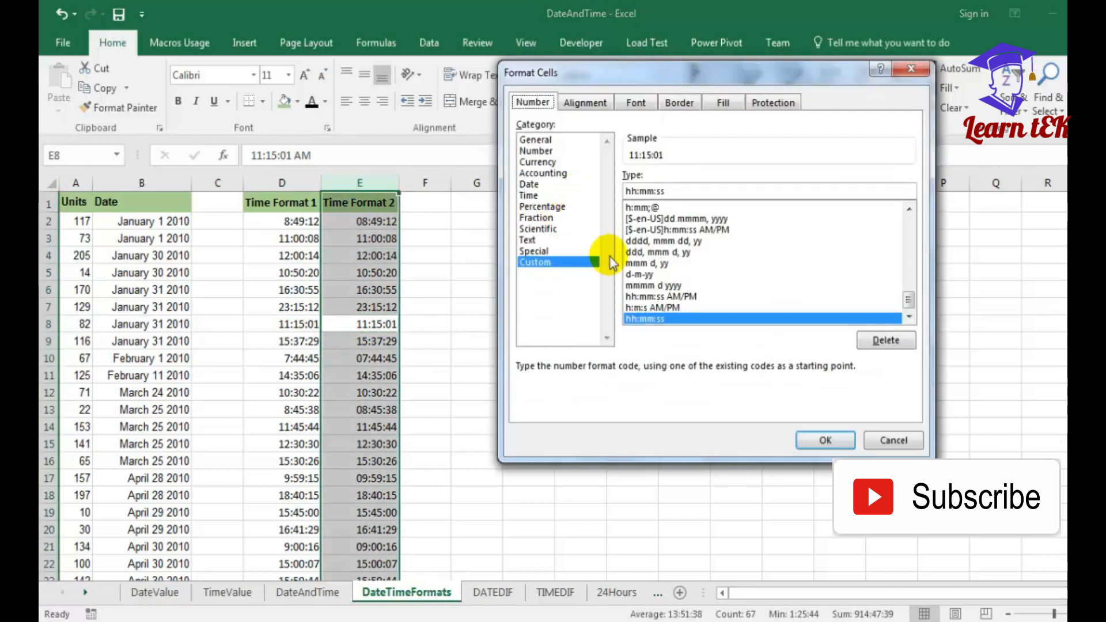
left_click(713, 192)
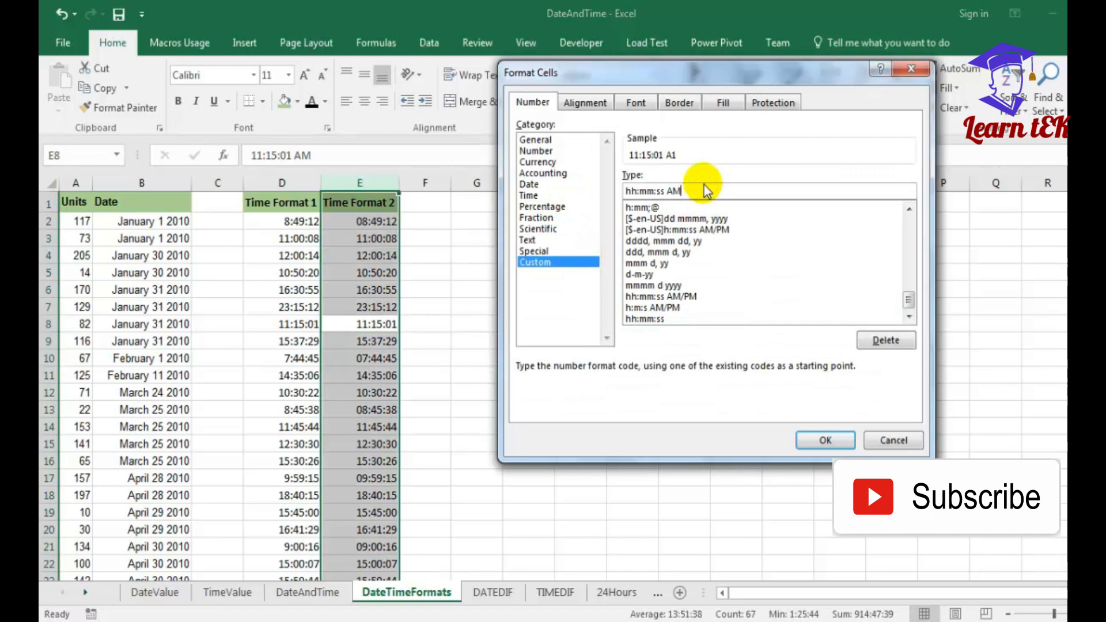
type("AM/PM")
left_click(813, 441)
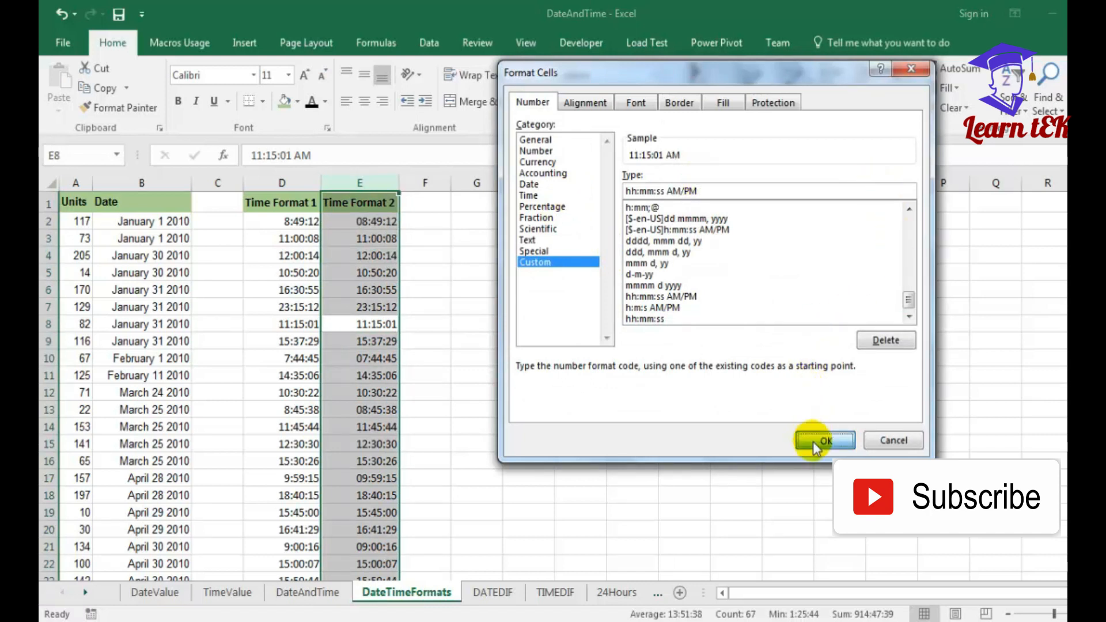
left_click(365, 306)
left_click(362, 346)
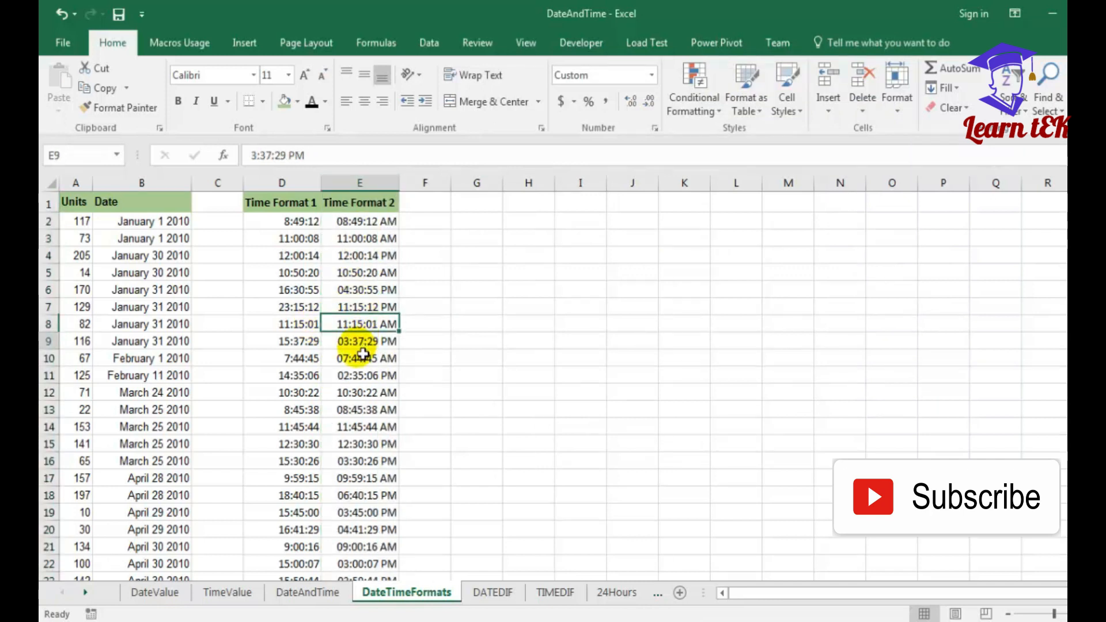
left_click(365, 446)
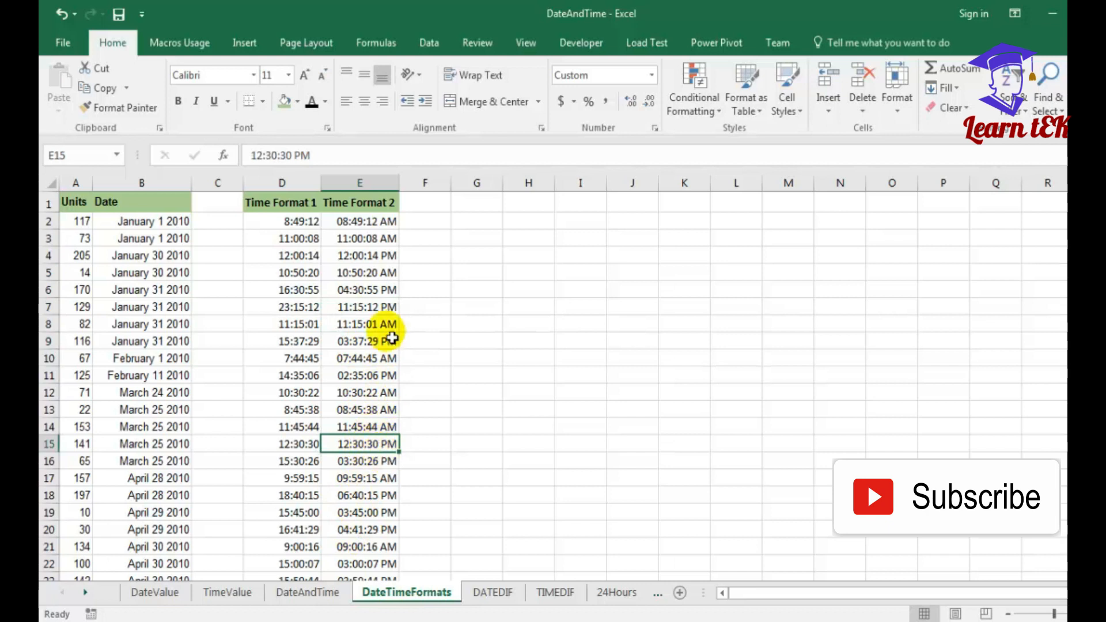
scroll(385, 303, "down", 2)
scroll(386, 303, "up", 2)
- Undo the last change and give the whole Date column the default dd-mmm-yy date format
left_click(357, 203)
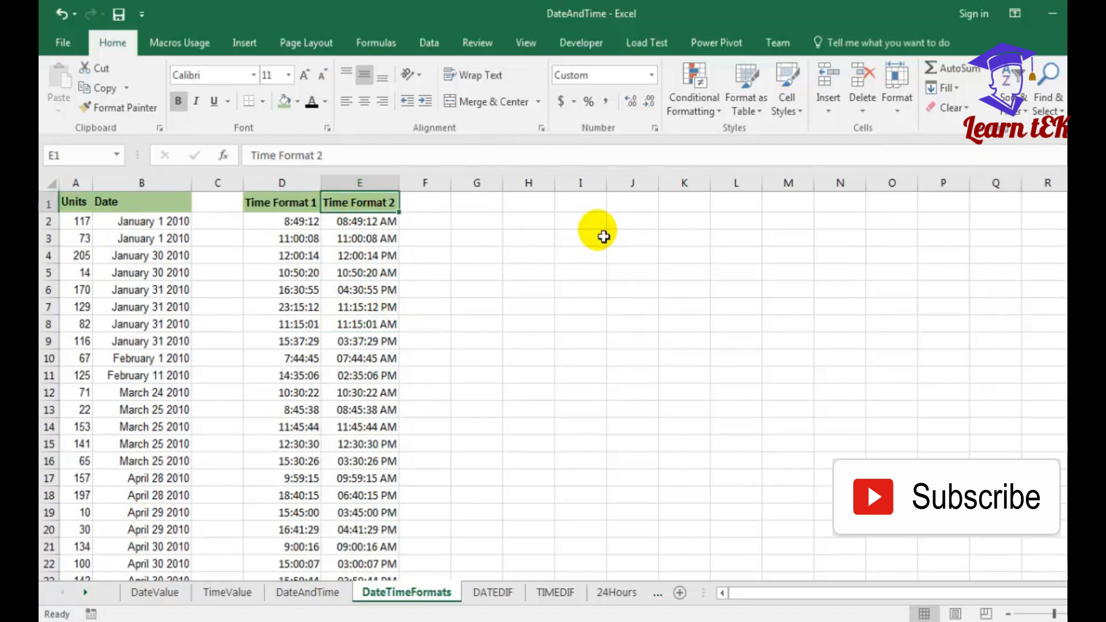
key("Left")
key("Left")
key("Left")
key("Left")
key("Right")
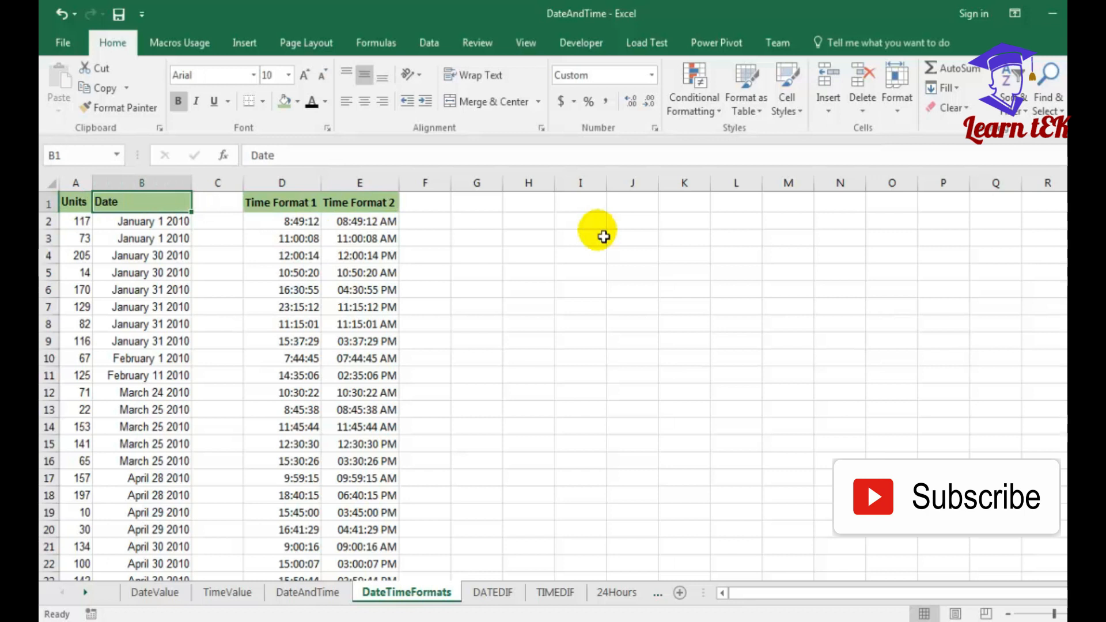
key("Down")
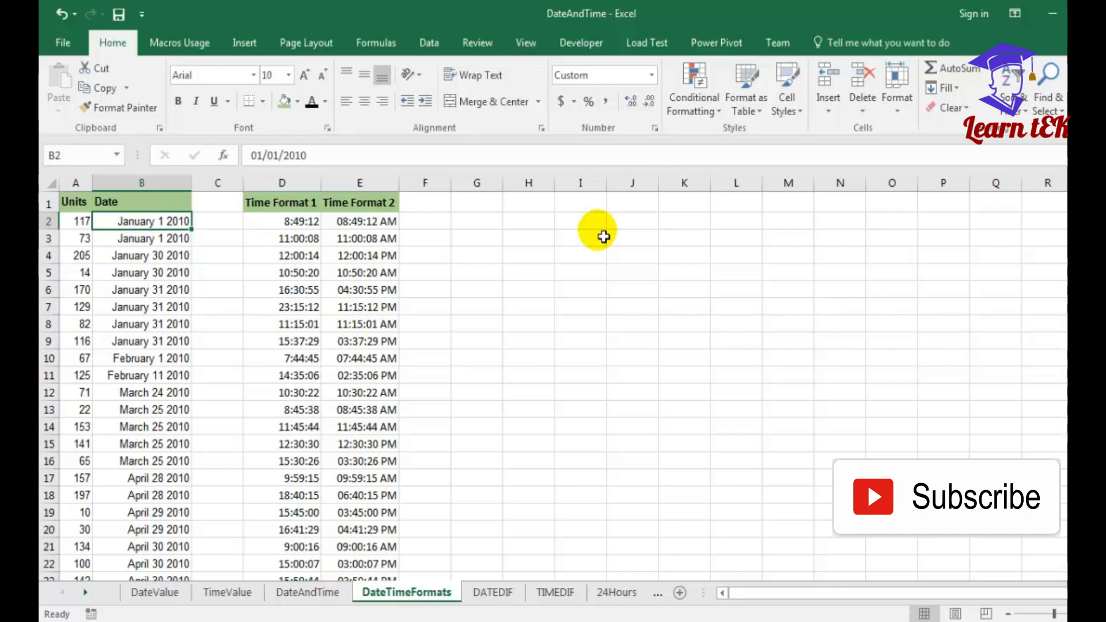
key("ctrl+z")
key("ctrl+space")
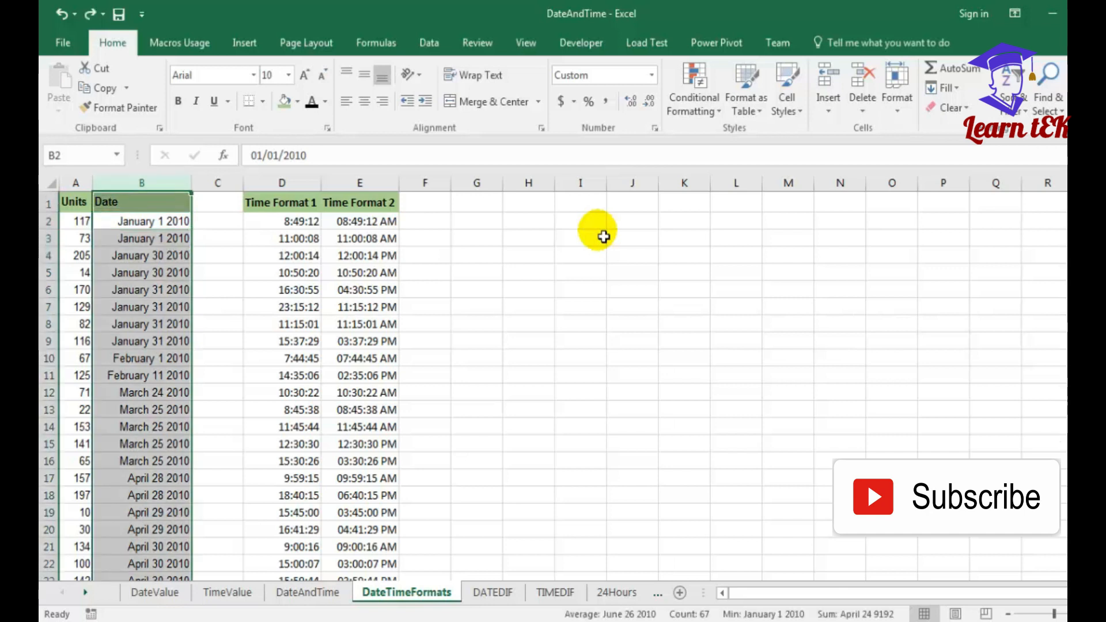
key("ctrl+shift+3")
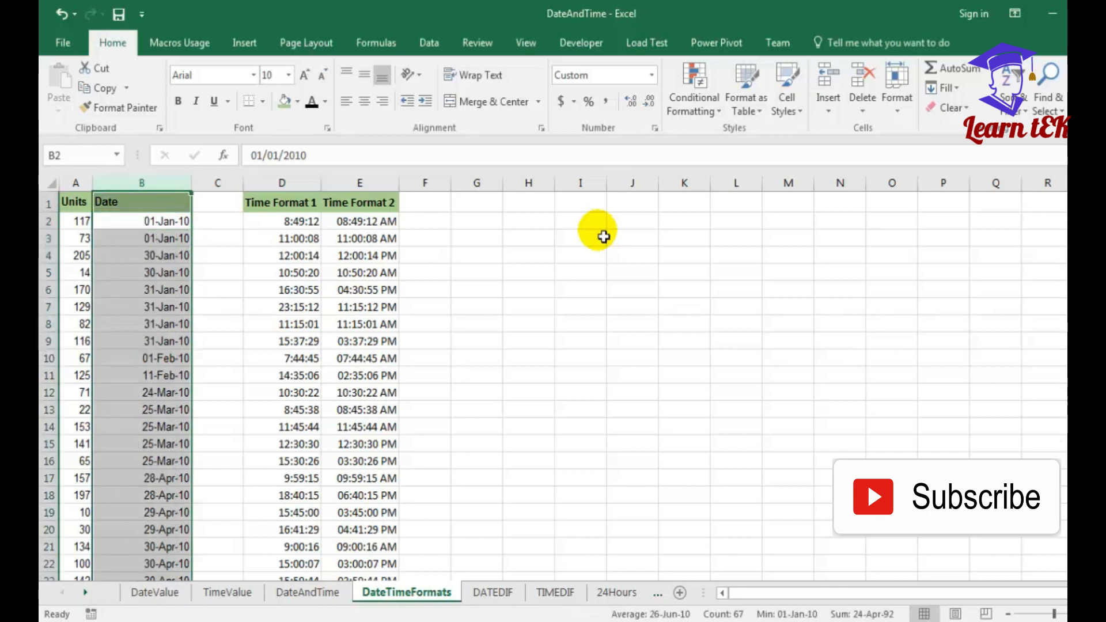
- Give the whole Time Format 2 column the default h:mm AM/PM time format
key("Right")
key("Right")
key("Right")
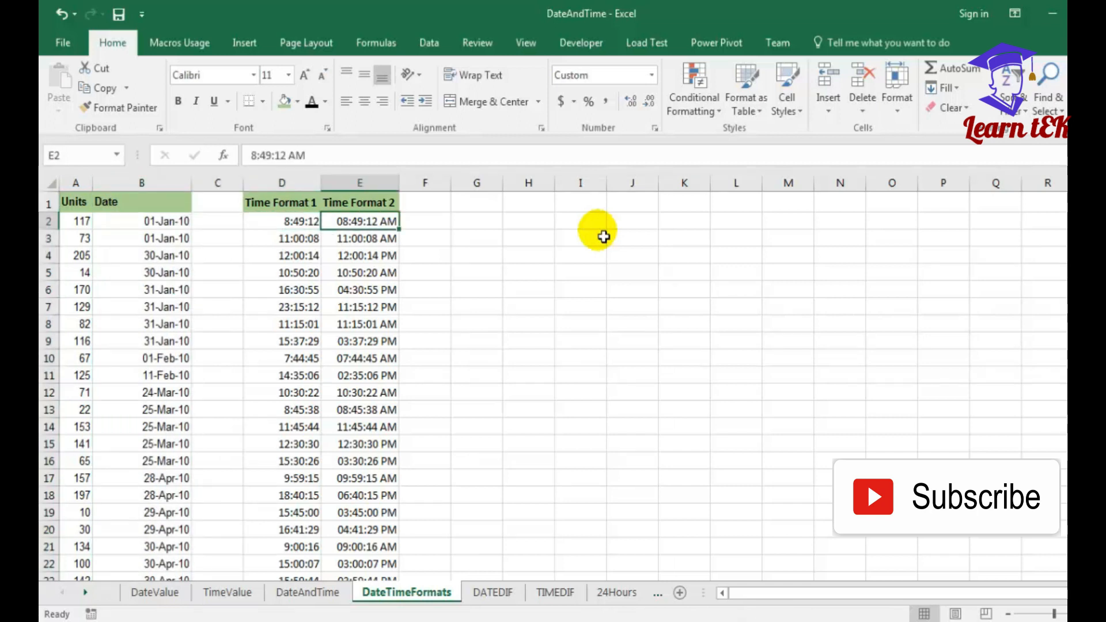
key("ctrl+space")
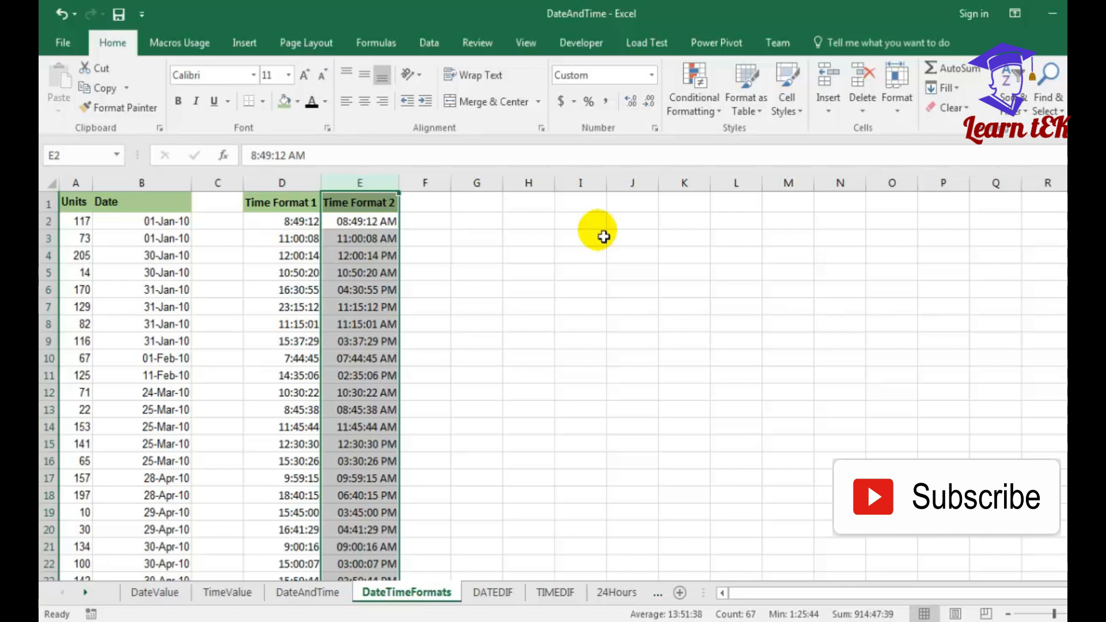
key("ctrl+shift+2")
key("Down")
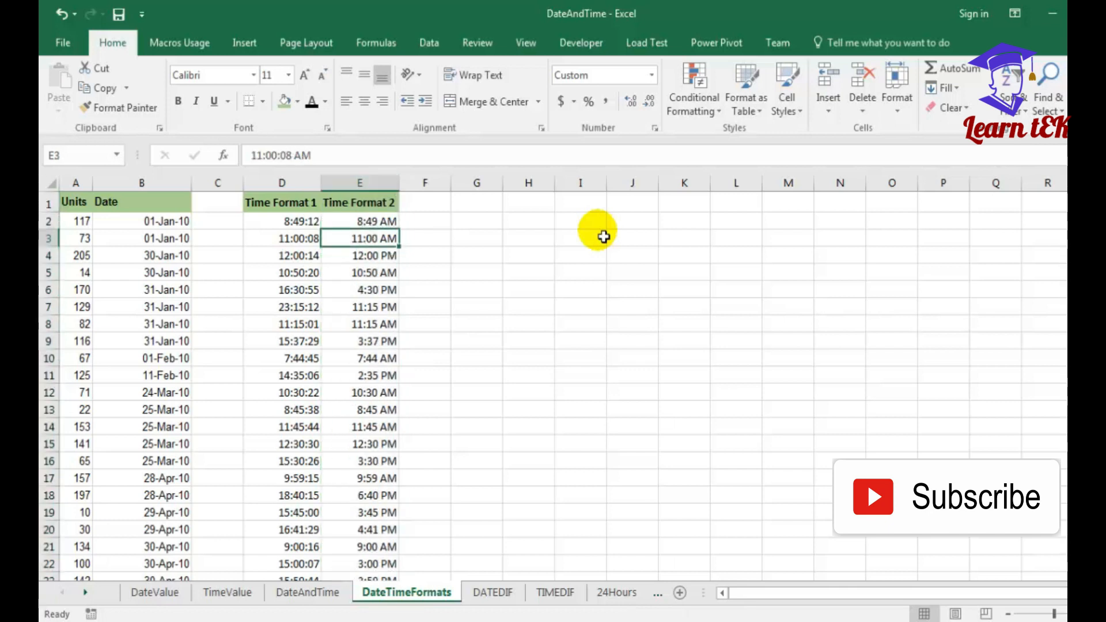